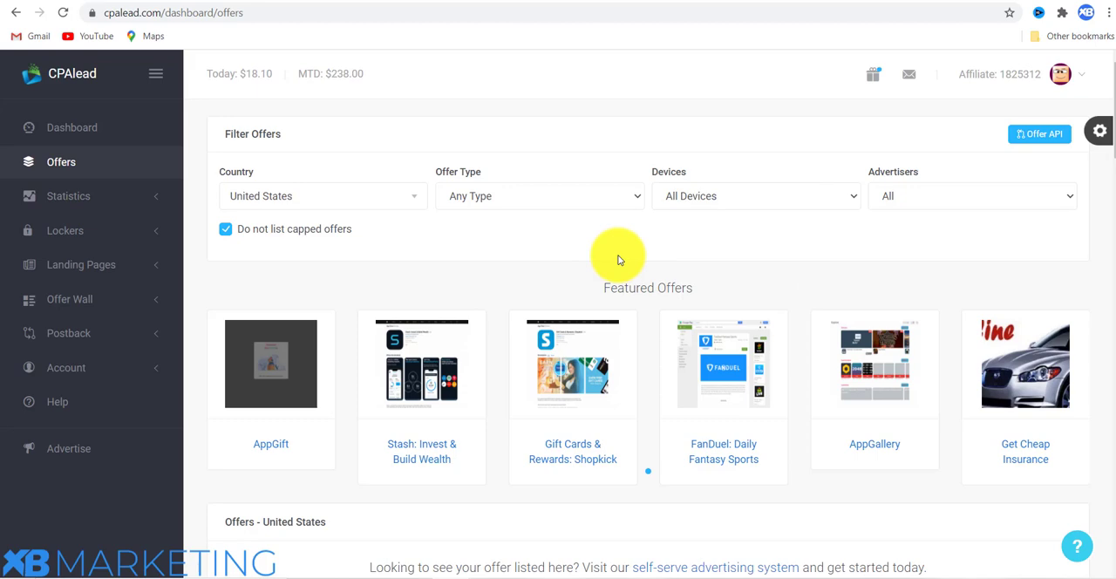
Review the country, offer type and device filter options on the CPAlead offers page.
{"action": "scroll", "coordinate": [548, 242], "scroll_direction": "down", "scroll_amount": 1}
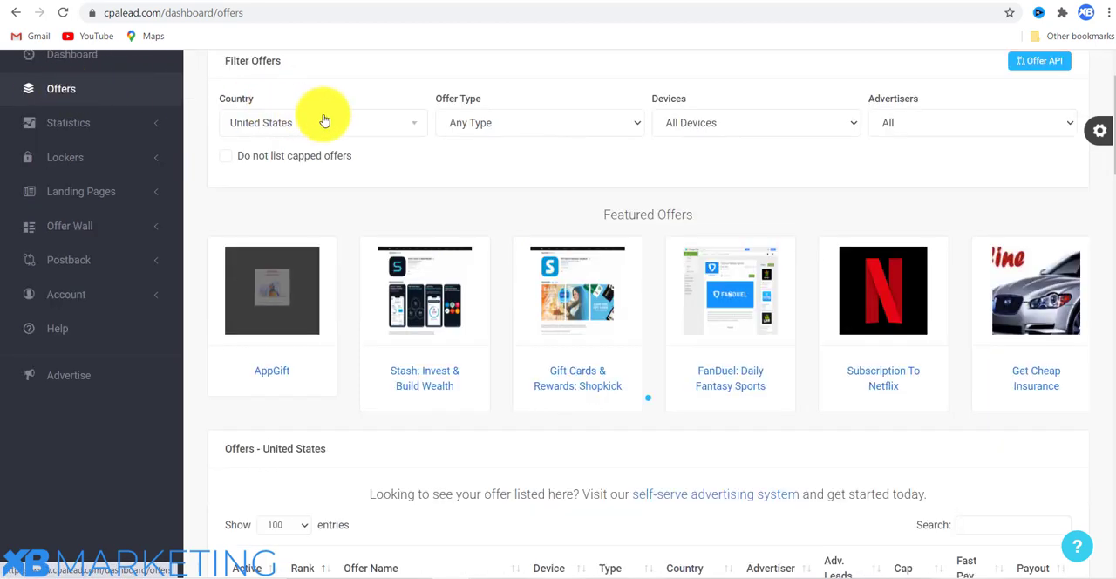
{"action": "left_click", "coordinate": [346, 131]}
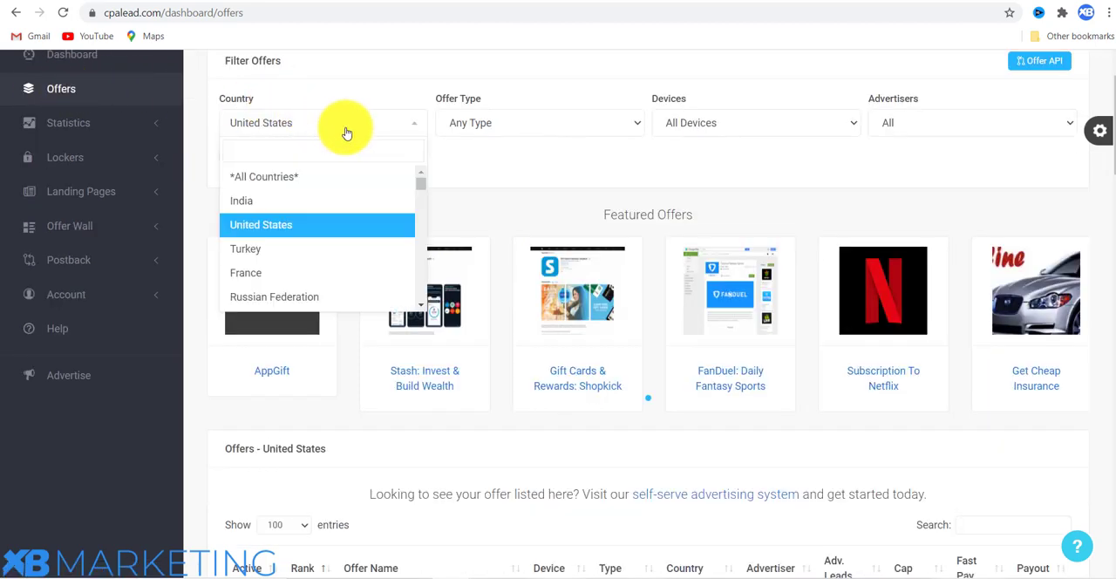
{"action": "left_click", "coordinate": [428, 208]}
{"action": "left_click", "coordinate": [523, 125]}
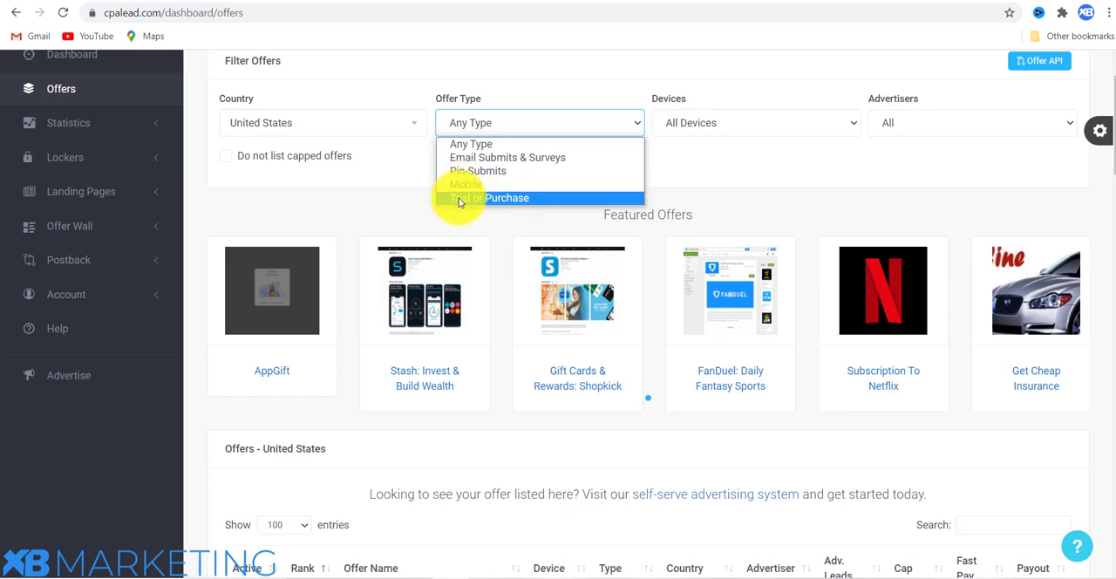
{"action": "left_click", "coordinate": [408, 200]}
{"action": "left_click", "coordinate": [711, 122]}
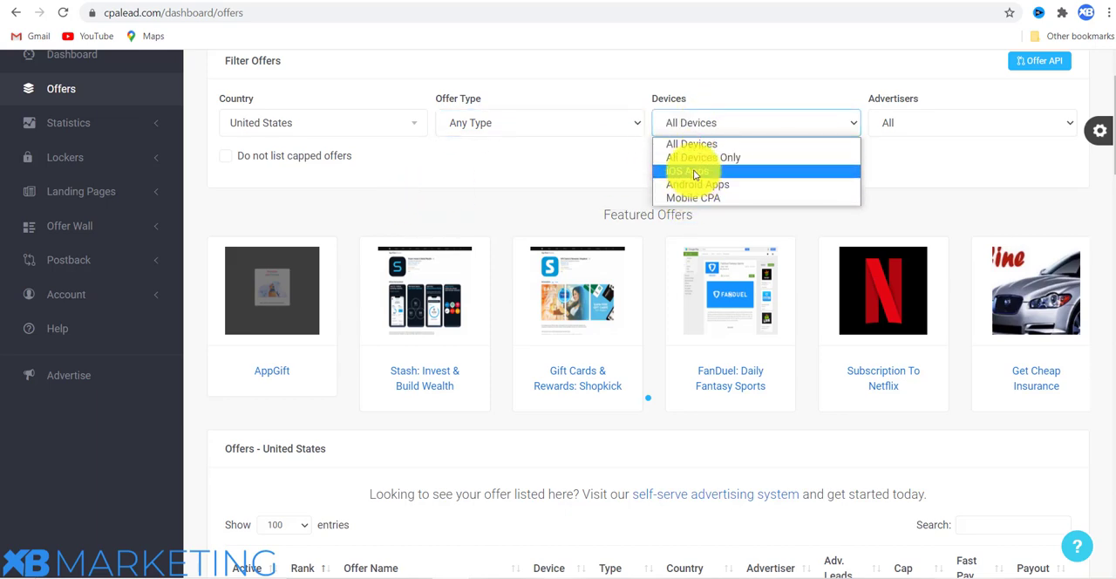
View the details and targeting rules of the Subscription To Netflix offer, and return to the United States offer list.
{"action": "scroll", "coordinate": [593, 209], "scroll_direction": "down", "scroll_amount": 3}
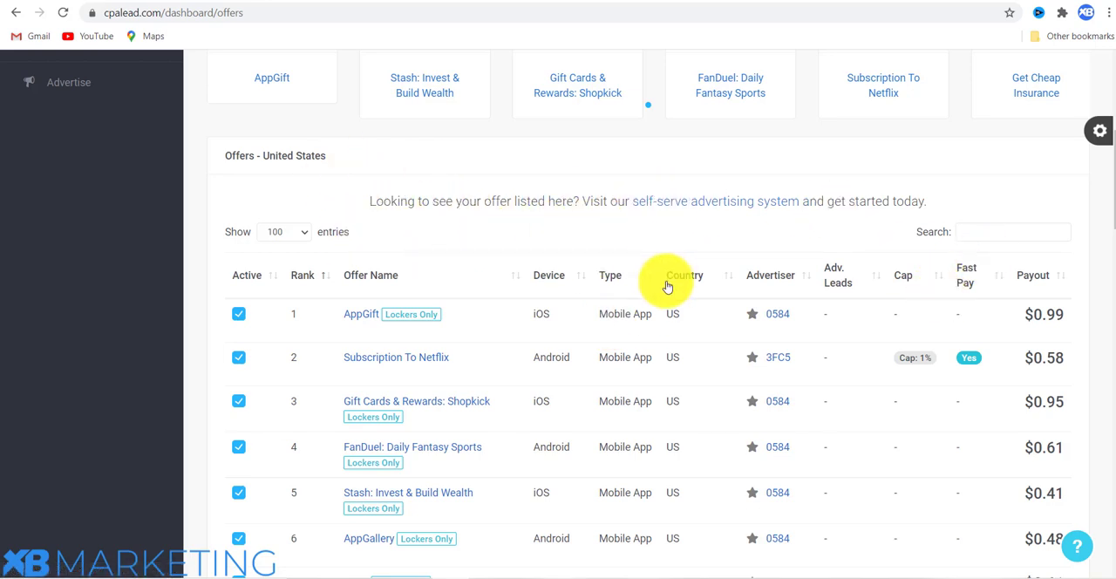
{"action": "scroll", "coordinate": [477, 282], "scroll_direction": "down", "scroll_amount": 1}
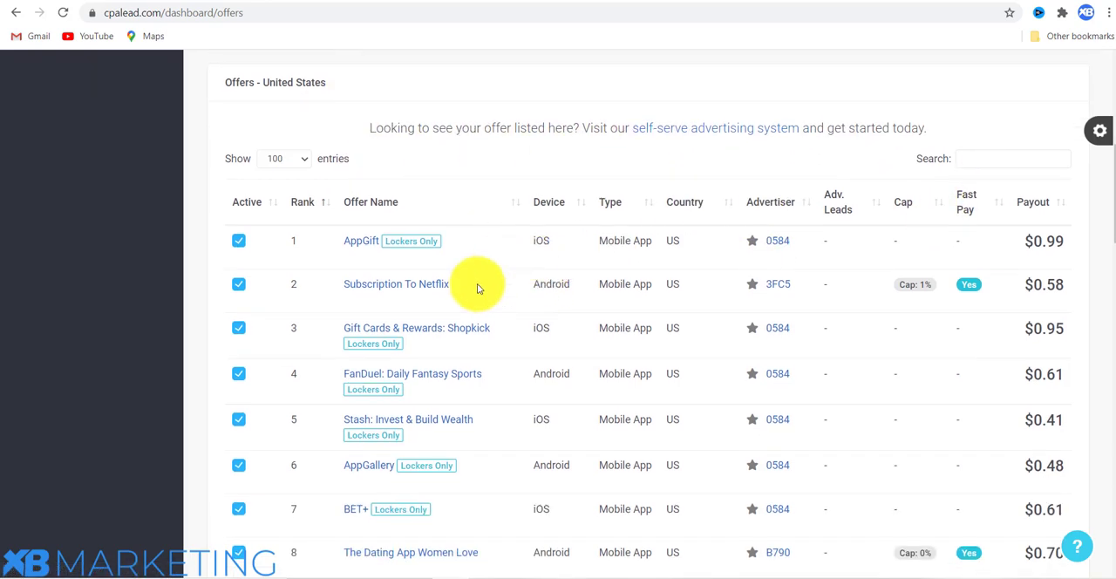
{"action": "scroll", "coordinate": [418, 237], "scroll_direction": "down", "scroll_amount": 1}
{"action": "left_click", "coordinate": [441, 212]}
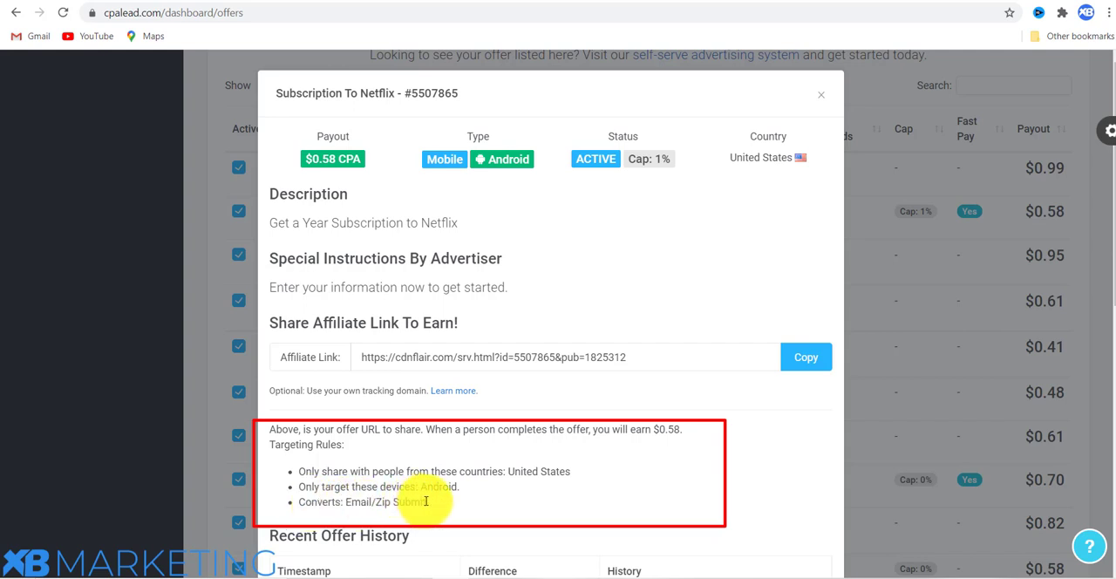
{"action": "scroll", "coordinate": [527, 214], "scroll_direction": "down", "scroll_amount": 1}
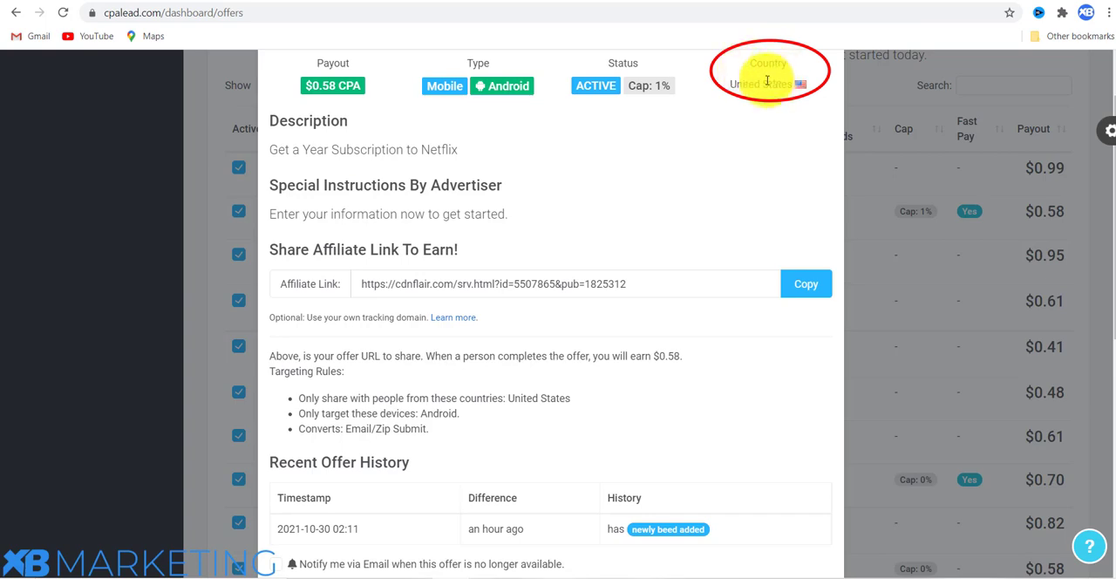
{"action": "left_click", "coordinate": [920, 248]}
{"action": "scroll", "coordinate": [590, 194], "scroll_direction": "up", "scroll_amount": 2}
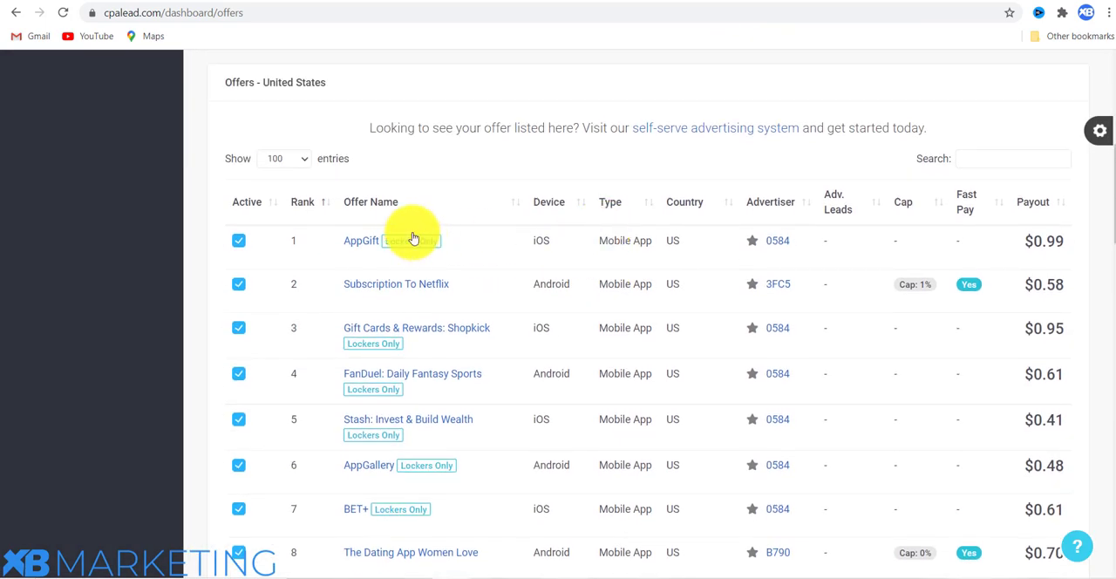
Switch to CPAGrip's My Offers page and review the country and category filter options.
{"action": "left_click", "coordinate": [169, 1]}
{"action": "scroll", "coordinate": [231, 214], "scroll_direction": "down", "scroll_amount": 2}
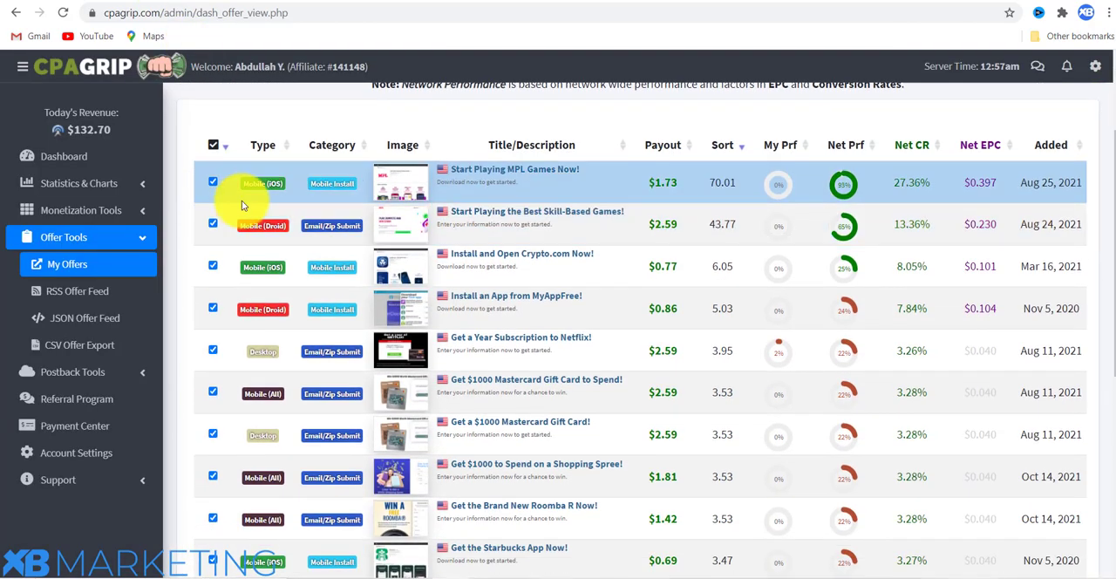
{"action": "scroll", "coordinate": [236, 200], "scroll_direction": "up", "scroll_amount": 2}
{"action": "left_click", "coordinate": [244, 184]}
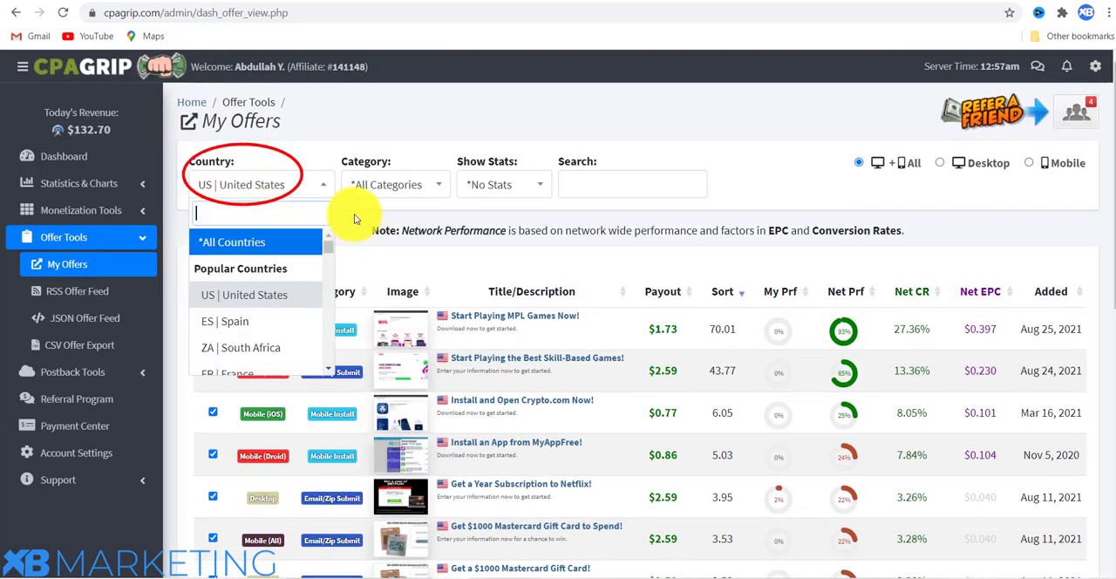
{"action": "left_click", "coordinate": [392, 190]}
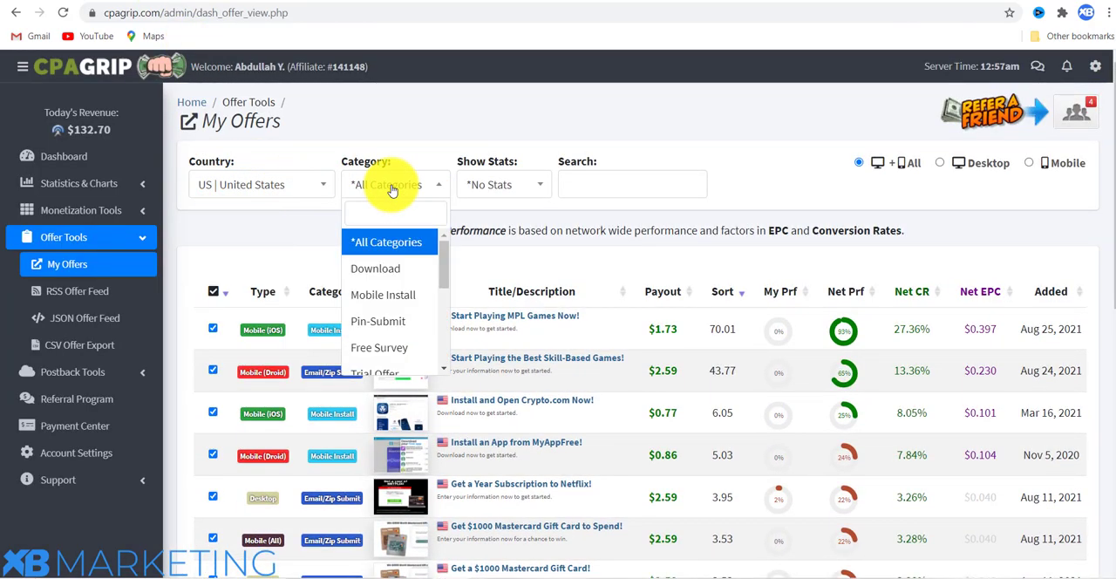
{"action": "left_click", "coordinate": [222, 225]}
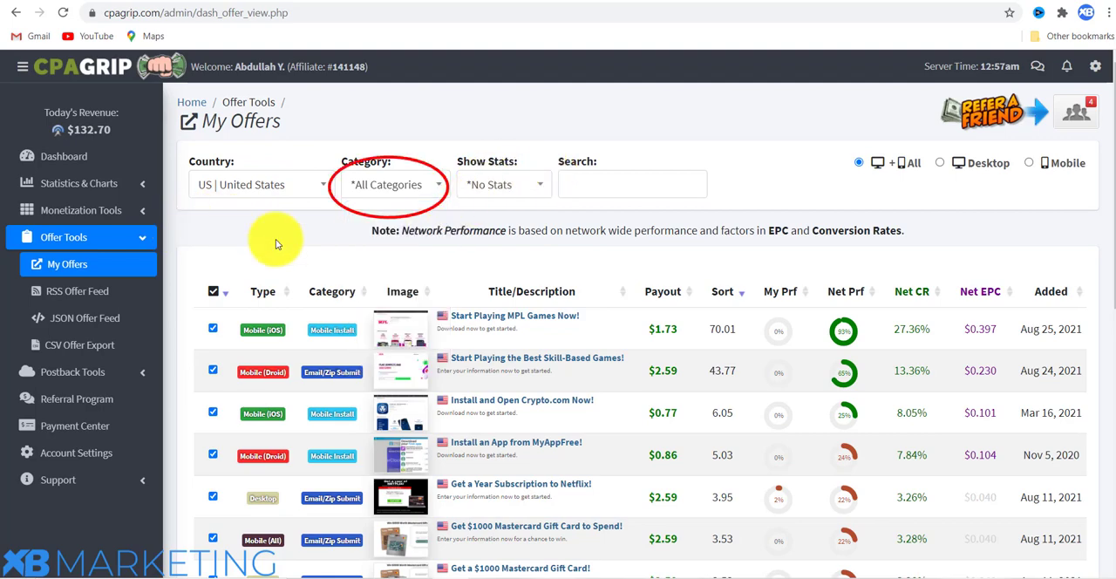
Sort the CPAGrip offers by type and examine the desktop, all-mobile, Android and iOS offers.
{"action": "scroll", "coordinate": [275, 237], "scroll_direction": "down", "scroll_amount": 1}
{"action": "left_click", "coordinate": [269, 218]}
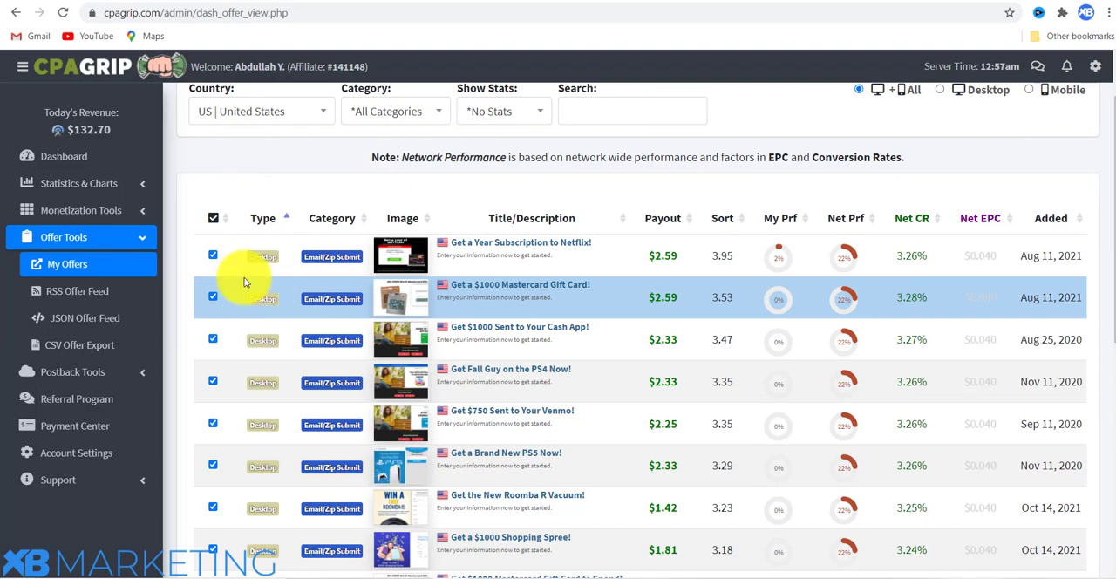
{"action": "scroll", "coordinate": [266, 296], "scroll_direction": "down", "scroll_amount": 2}
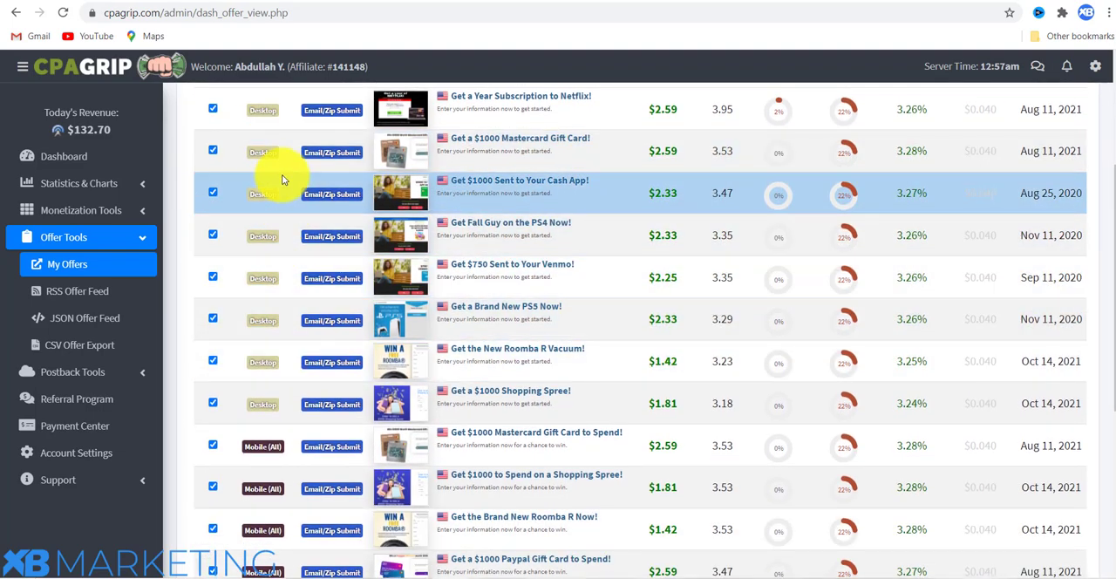
{"action": "scroll", "coordinate": [261, 329], "scroll_direction": "down", "scroll_amount": 1}
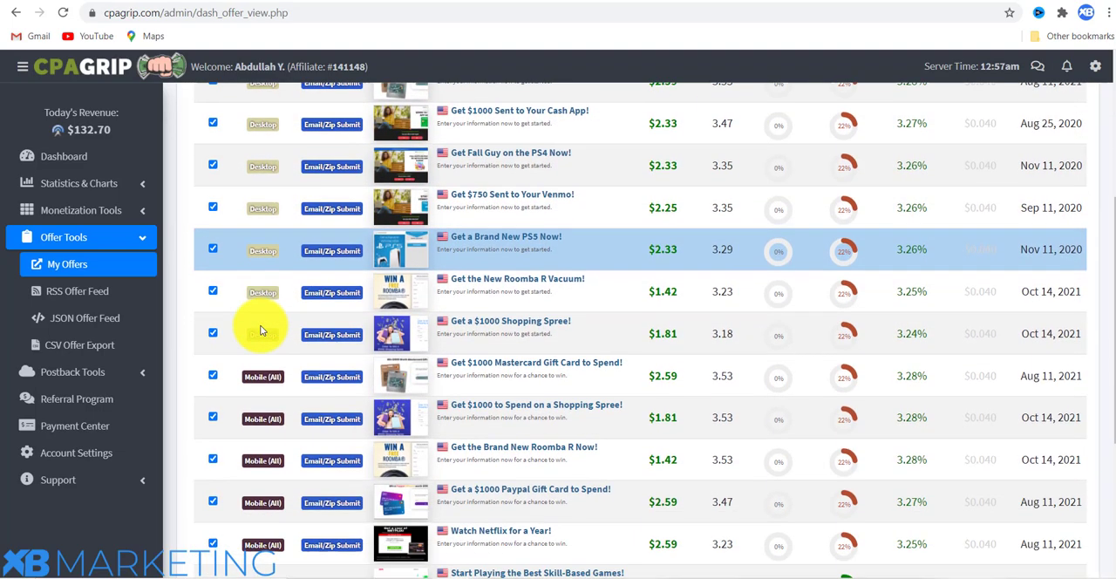
{"action": "scroll", "coordinate": [262, 209], "scroll_direction": "down", "scroll_amount": 3}
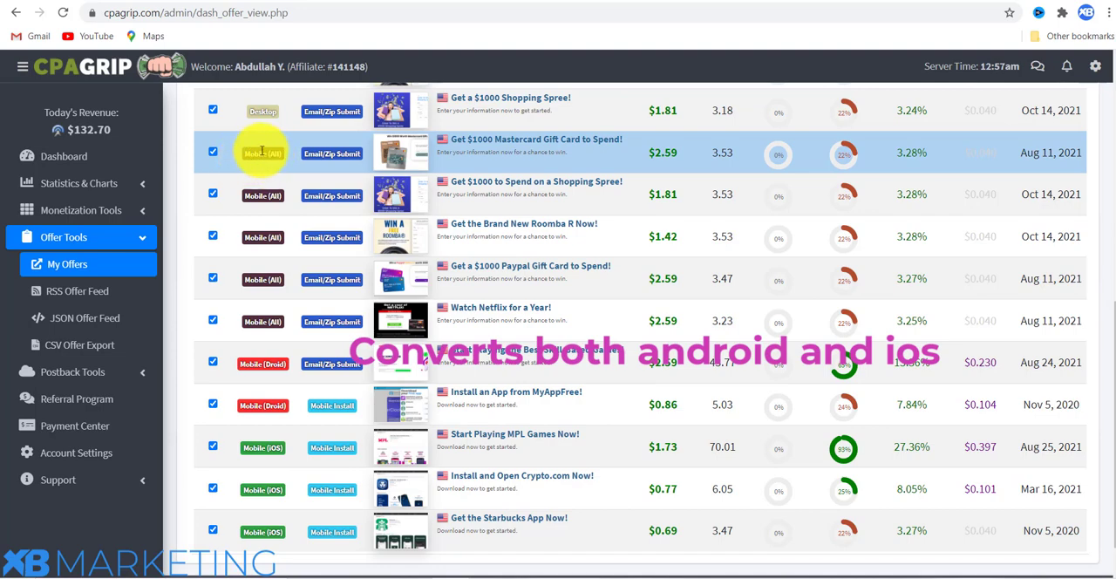
{"action": "scroll", "coordinate": [253, 348], "scroll_direction": "down", "scroll_amount": 1}
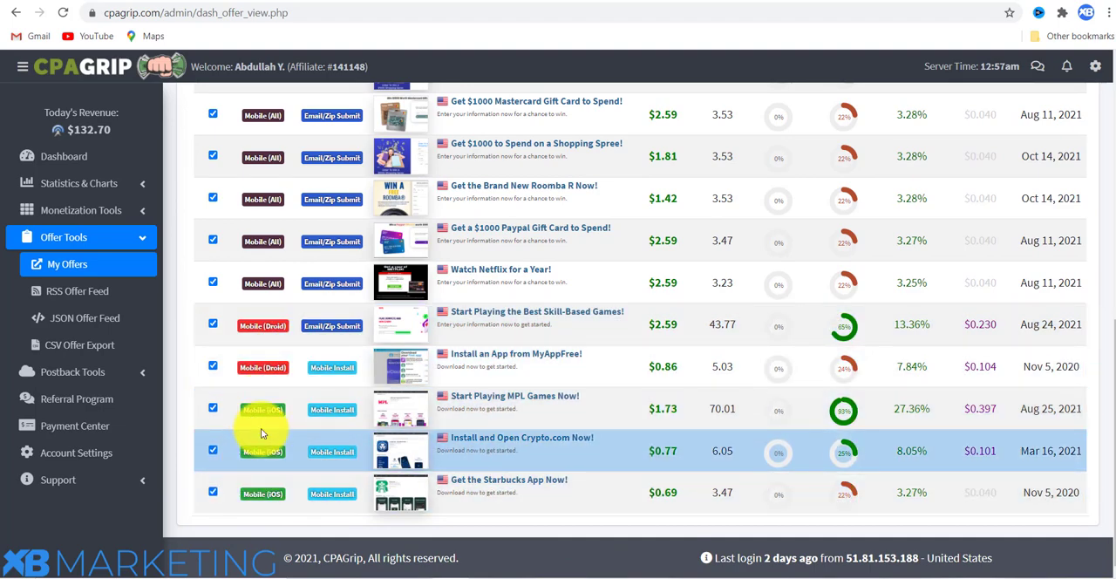
Go back to the Mobile (All) offers and open the links and creatives for "Watch Netflix for a Year!".
{"action": "scroll", "coordinate": [284, 334], "scroll_direction": "up", "scroll_amount": 1}
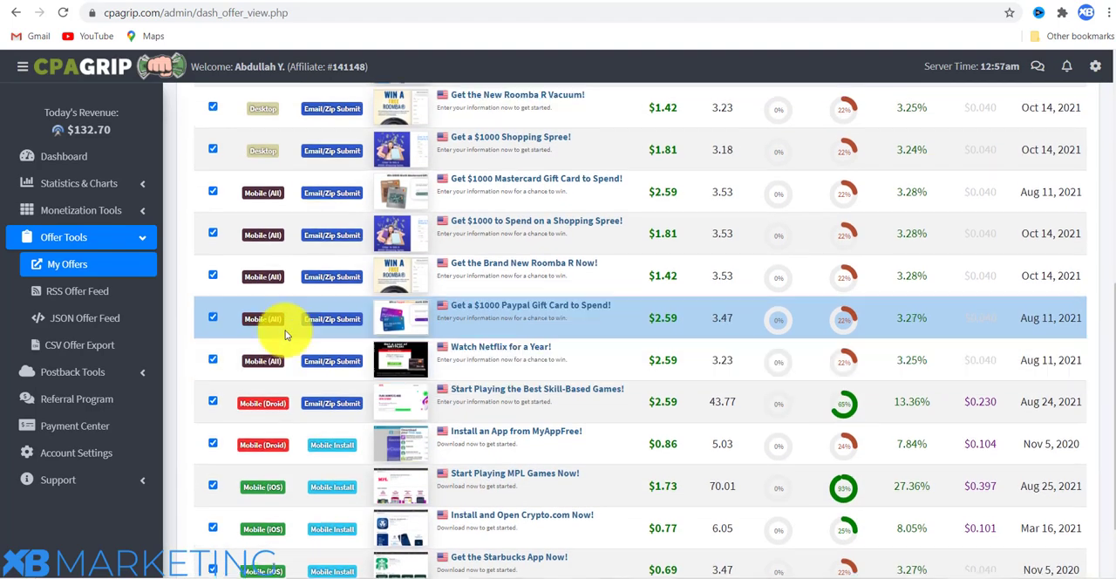
{"action": "scroll", "coordinate": [285, 334], "scroll_direction": "up", "scroll_amount": 1}
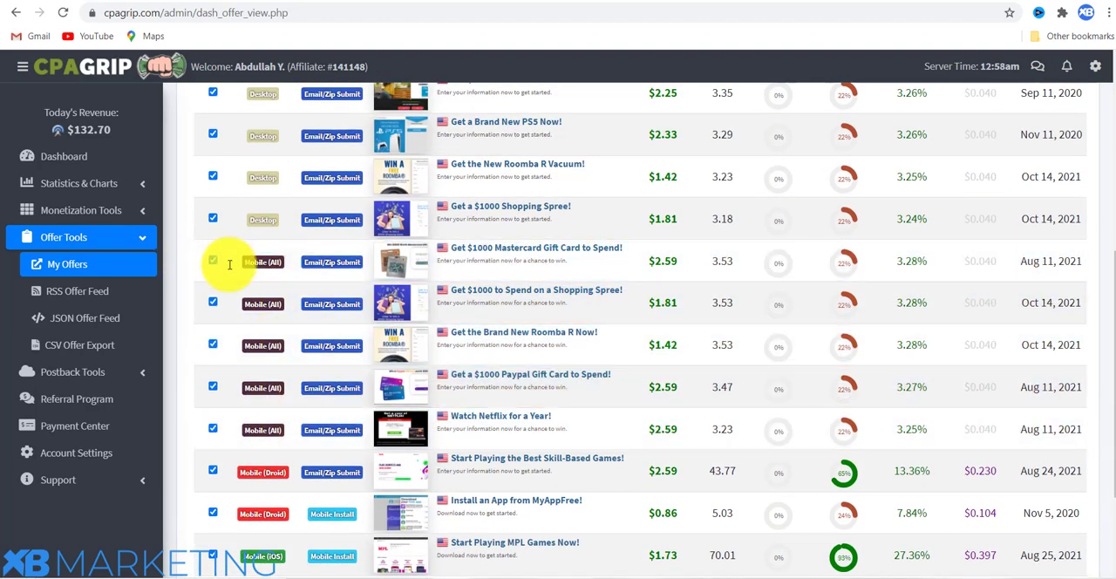
{"action": "scroll", "coordinate": [214, 345], "scroll_direction": "down", "scroll_amount": 1}
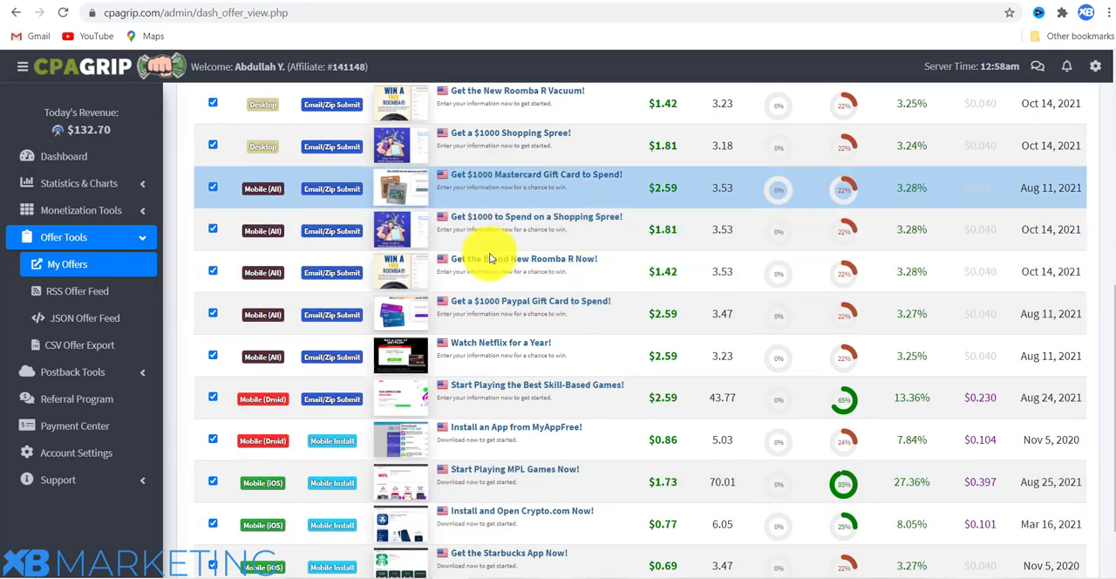
{"action": "left_click", "coordinate": [495, 343]}
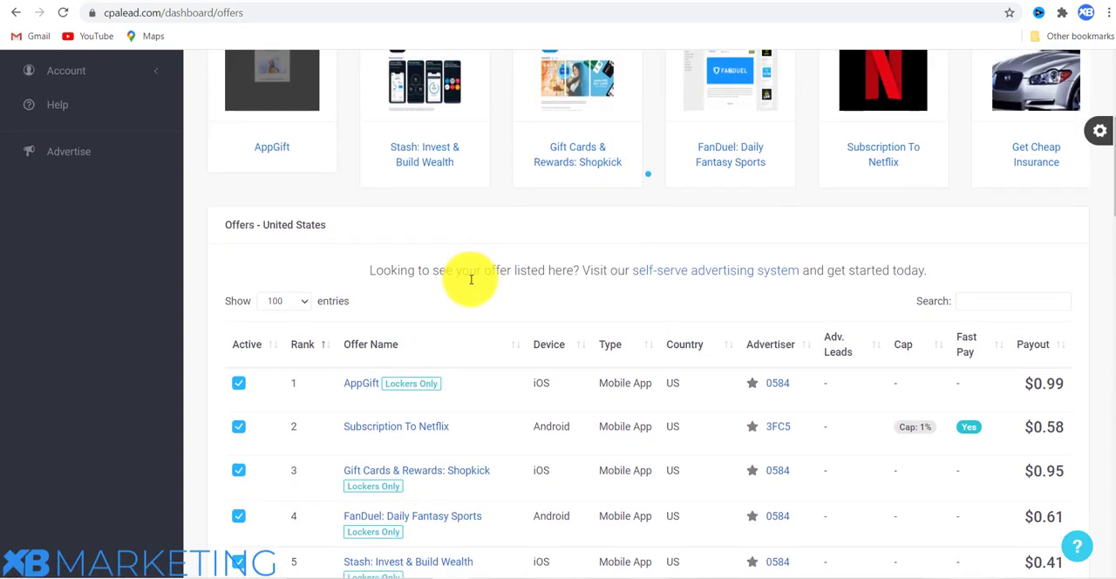
Open the Subscription To Netflix offer on CPAlead, copy its affiliate link and close the offer details.
{"action": "scroll", "coordinate": [409, 257], "scroll_direction": "down", "scroll_amount": 2}
{"action": "left_click", "coordinate": [362, 242]}
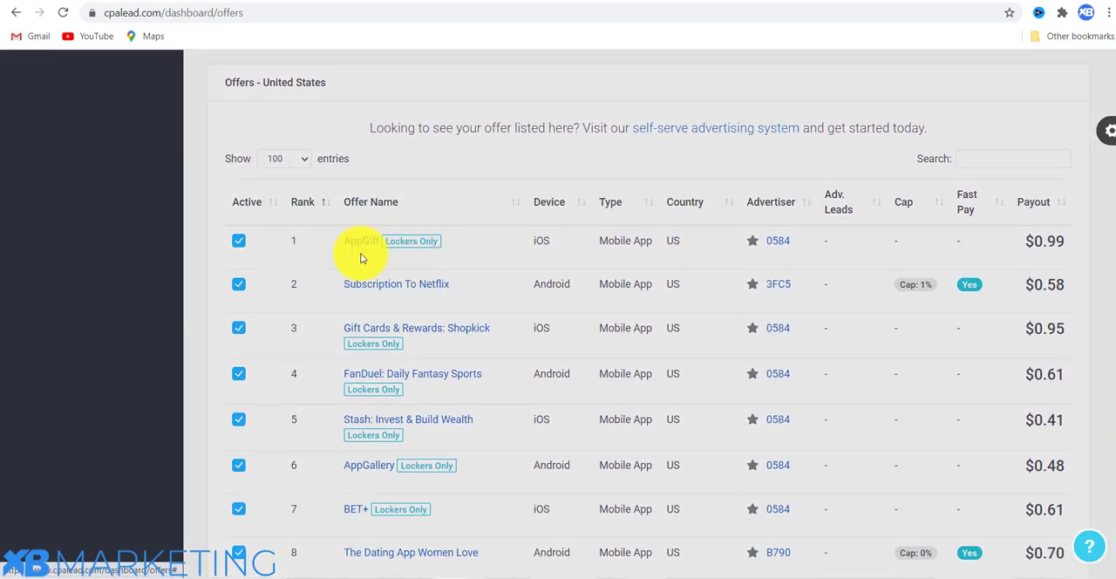
{"action": "left_click", "coordinate": [249, 244]}
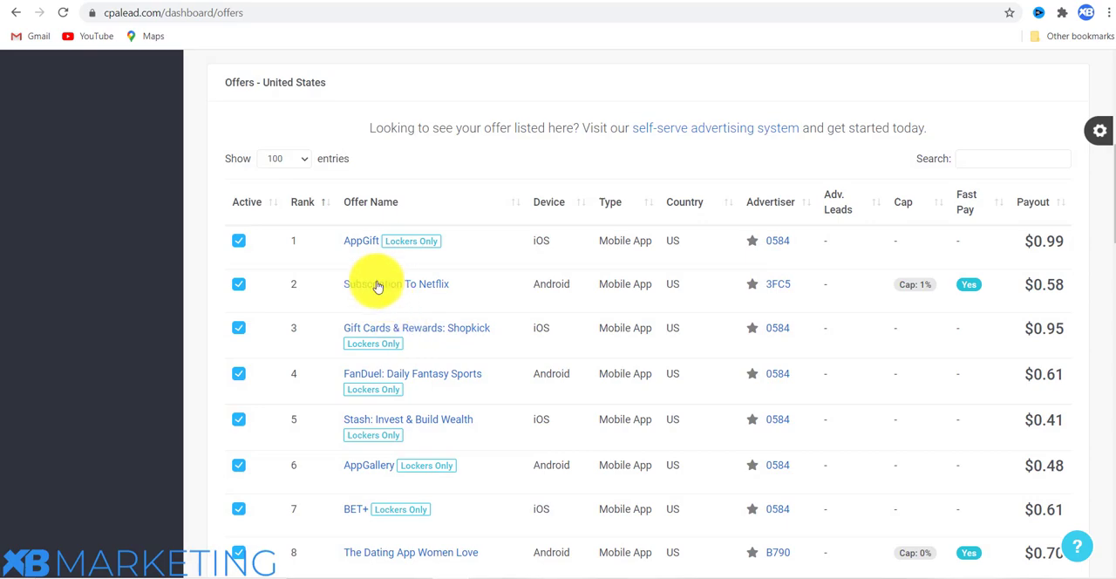
{"action": "left_click", "coordinate": [403, 282]}
{"action": "scroll", "coordinate": [734, 249], "scroll_direction": "down", "scroll_amount": 1}
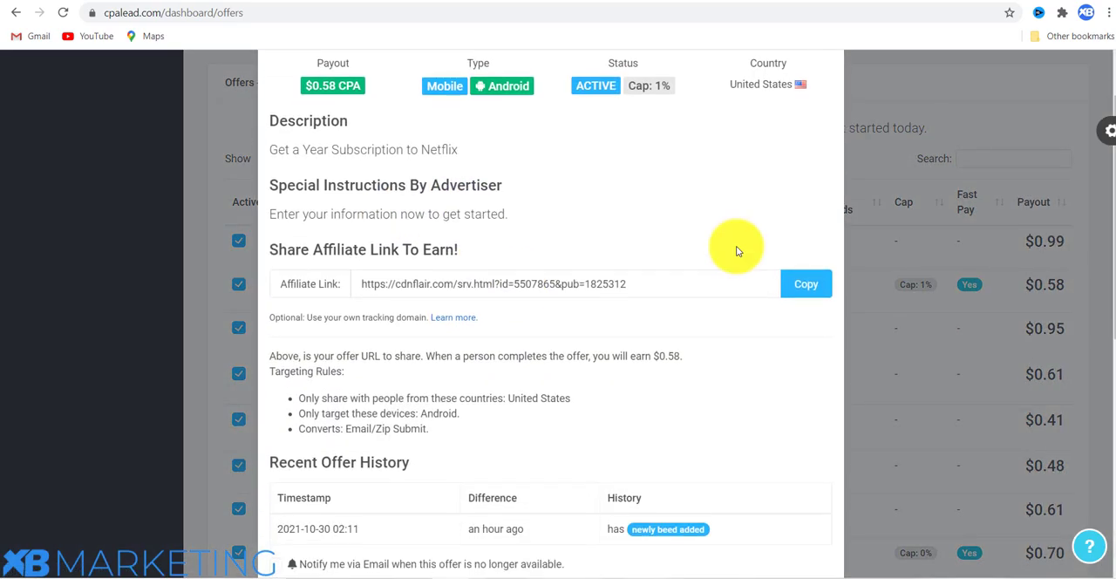
{"action": "left_click", "coordinate": [797, 284]}
{"action": "left_click", "coordinate": [857, 150]}
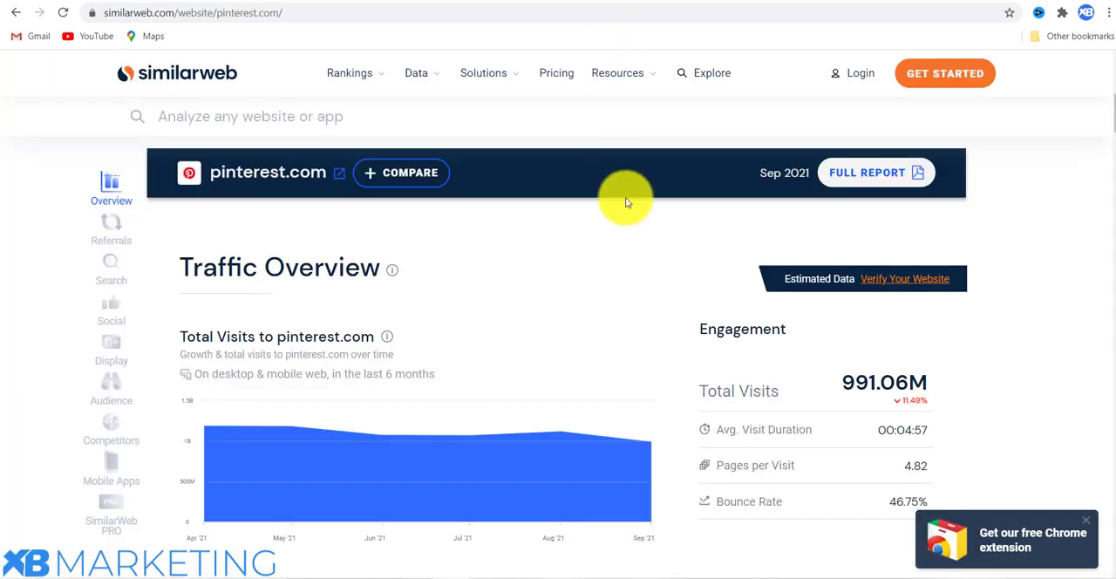
Examine pinterest.com's ranks, total visits and traffic by country on Similarweb.
{"action": "scroll", "coordinate": [625, 197], "scroll_direction": "down", "scroll_amount": 1}
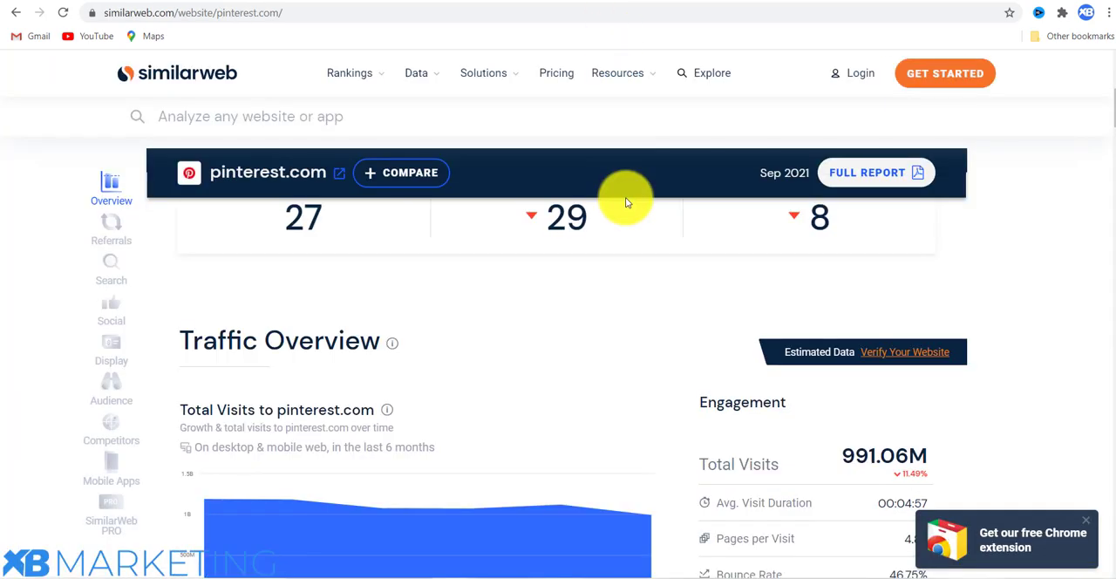
{"action": "scroll", "coordinate": [625, 197], "scroll_direction": "up", "scroll_amount": 3}
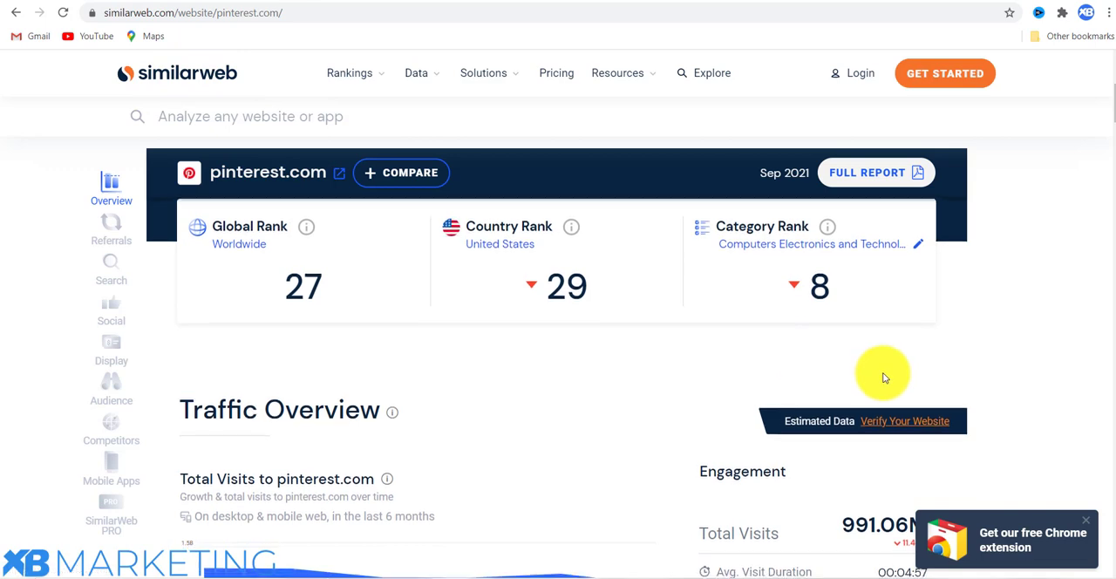
{"action": "scroll", "coordinate": [882, 370], "scroll_direction": "down", "scroll_amount": 2}
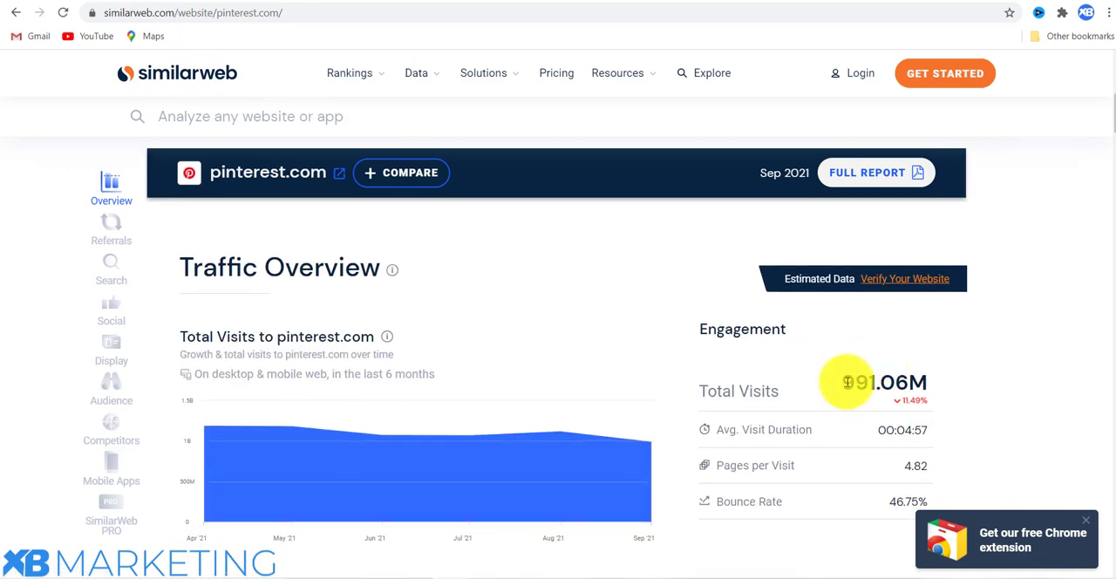
{"action": "scroll", "coordinate": [846, 382], "scroll_direction": "down", "scroll_amount": 3}
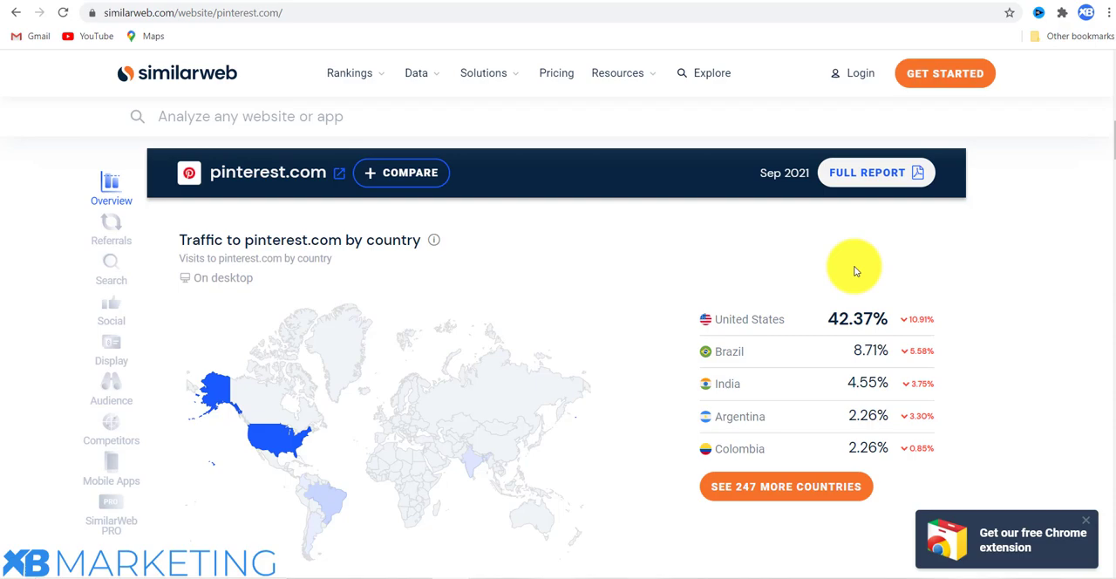
{"action": "scroll", "coordinate": [784, 272], "scroll_direction": "down", "scroll_amount": 3}
{"action": "scroll", "coordinate": [671, 253], "scroll_direction": "up", "scroll_amount": 4}
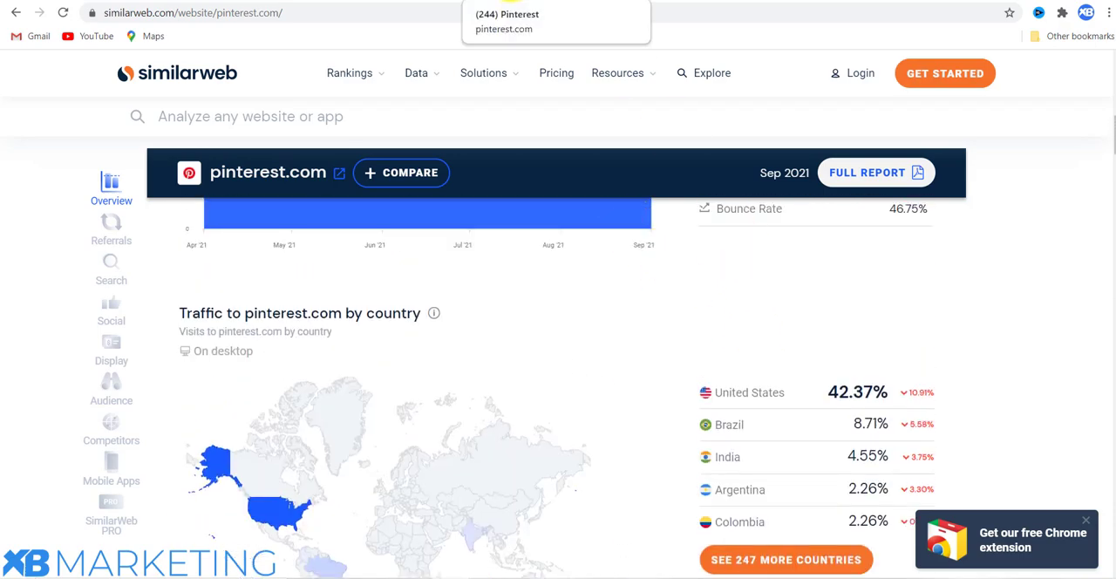
Switch from Similarweb to Canva's home page and show the social media design templates.
{"action": "left_click", "coordinate": [518, 1]}
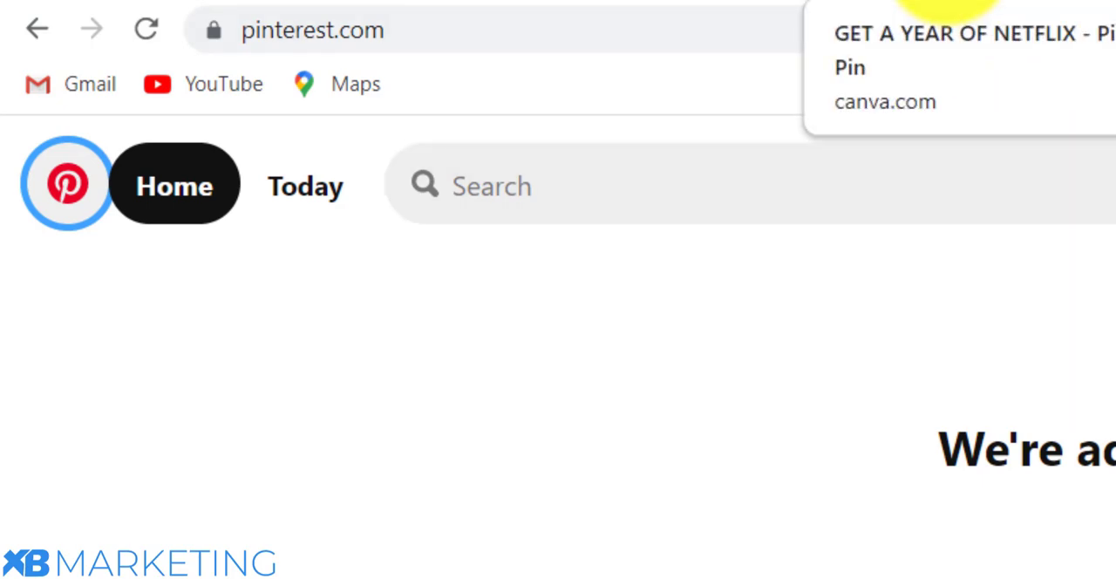
{"action": "left_click", "coordinate": [958, 2]}
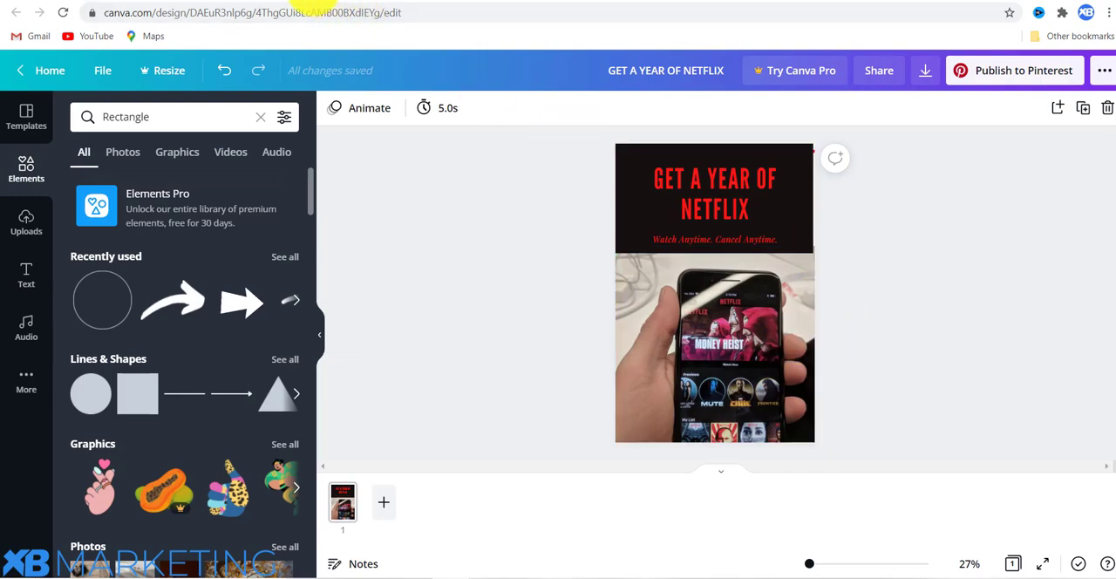
{"action": "left_click", "coordinate": [274, 1]}
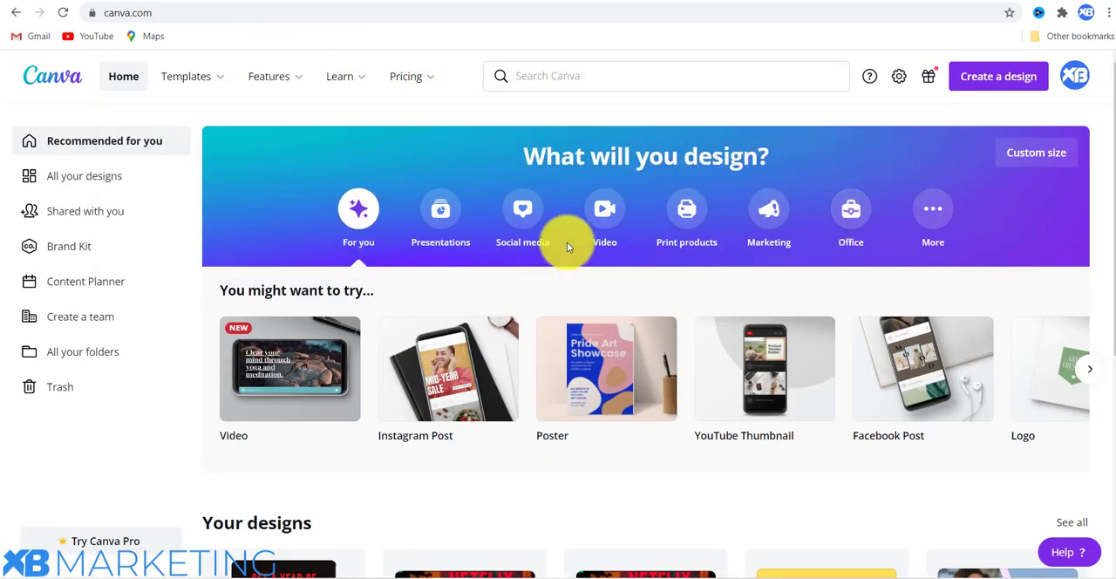
{"action": "left_click", "coordinate": [523, 217]}
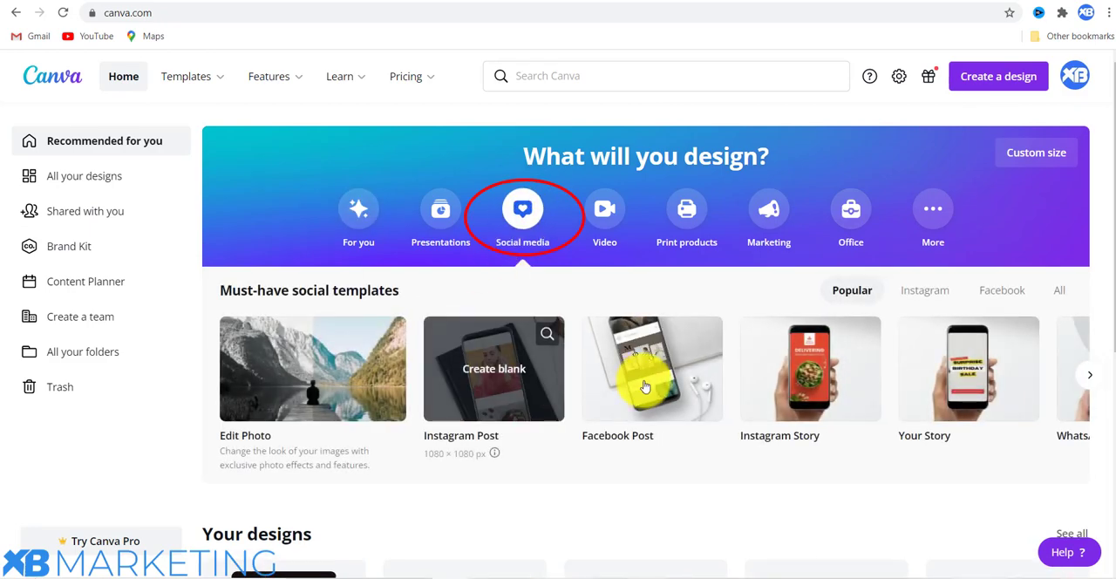
Create a blank Pinterest Pin (1000 × 1500) design and apply the "Healthy Post Holiday Recipes" template to it.
{"action": "left_click", "coordinate": [1087, 372]}
{"action": "left_click", "coordinate": [1087, 370]}
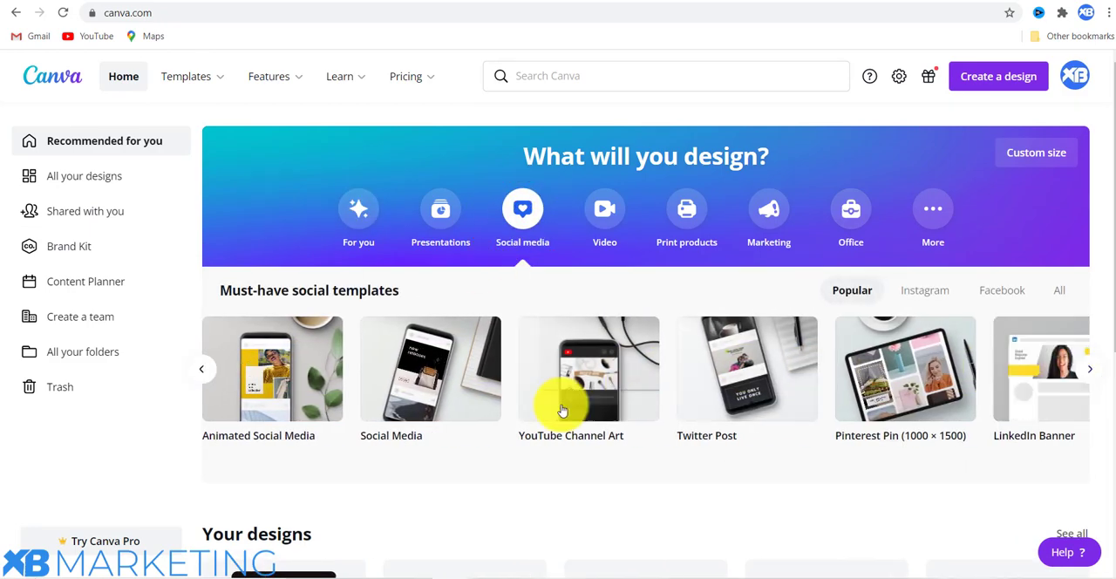
{"action": "mouse_move", "coordinate": [898, 367]}
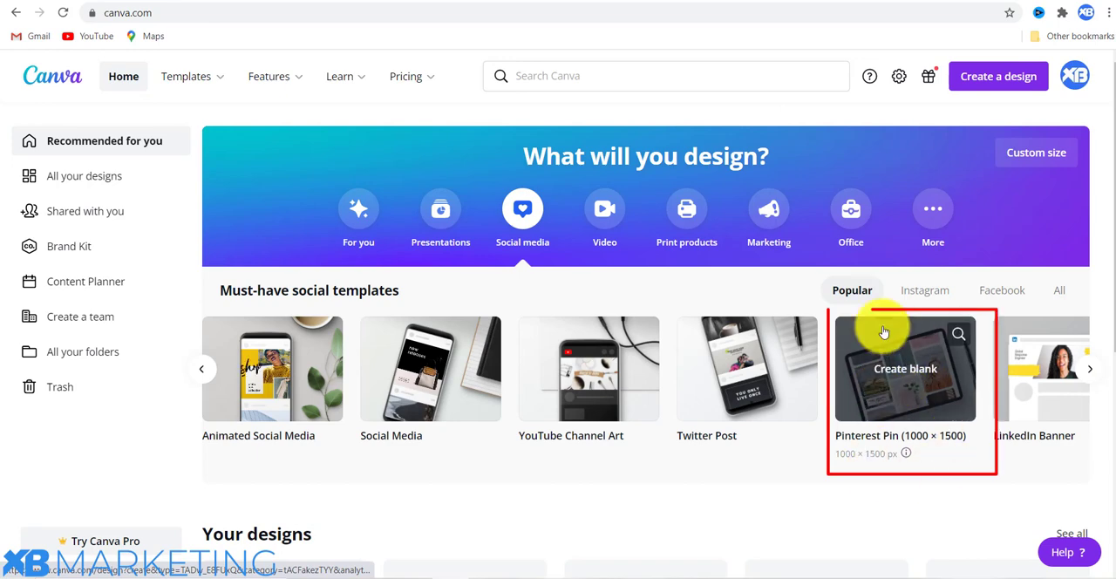
{"action": "left_click", "coordinate": [882, 373]}
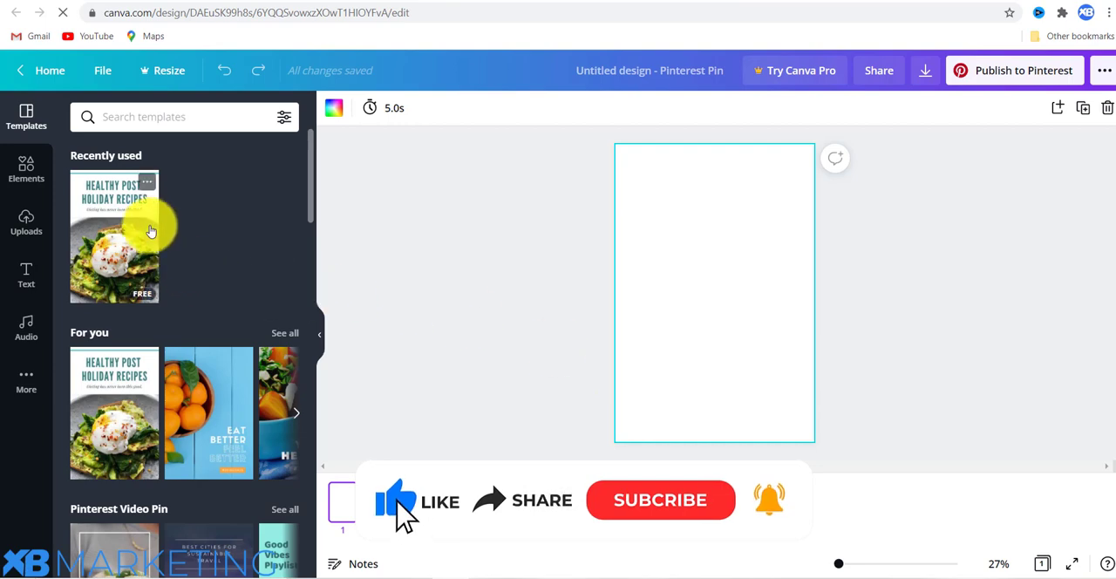
{"action": "scroll", "coordinate": [187, 251], "scroll_direction": "down", "scroll_amount": 3}
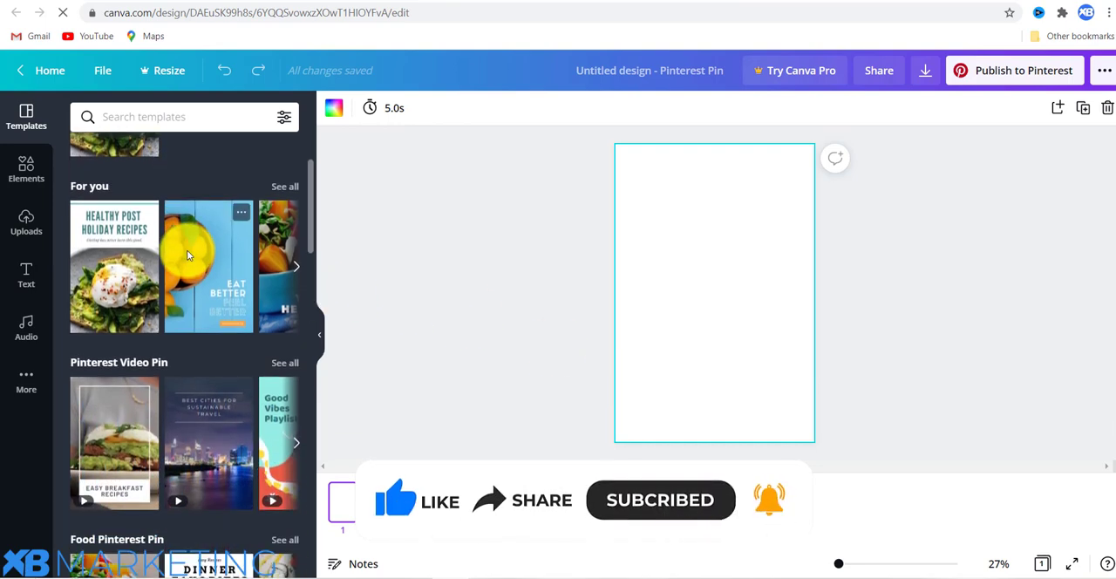
{"action": "left_click", "coordinate": [117, 269]}
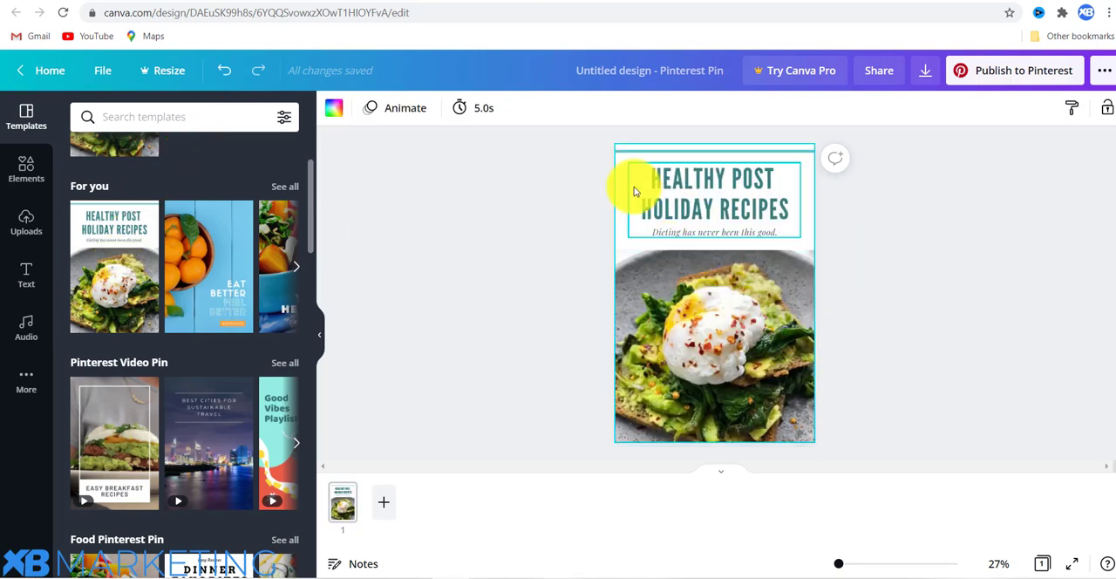
Check the Netflix offer's title on CPAGrip, then in Canva replace the heading with "GET A YEAR OF NETFLIX" and the subtitle with "Watch anywhere. Cancel anytime.".
{"action": "left_click", "coordinate": [146, 3]}
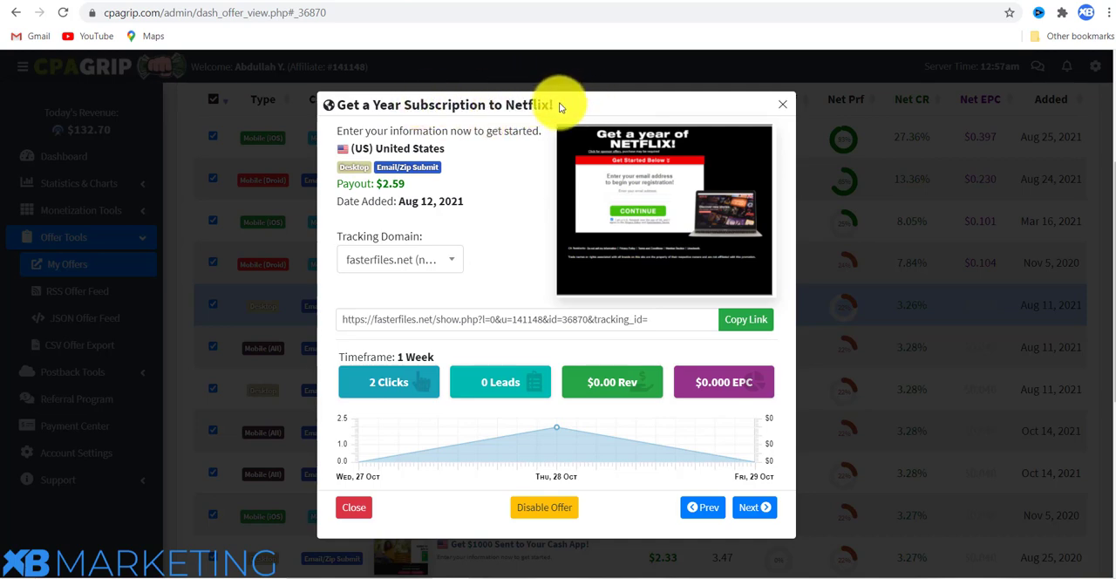
{"action": "left_click_drag", "start_coordinate": [559, 104], "coordinate": [319, 105]}
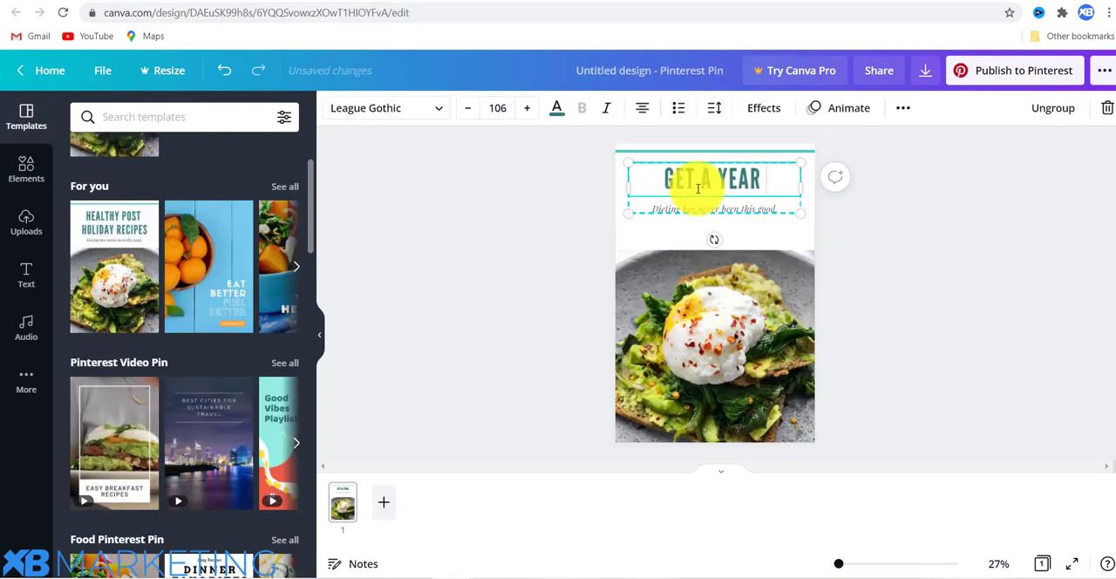
{"action": "type", "text": "F N"}
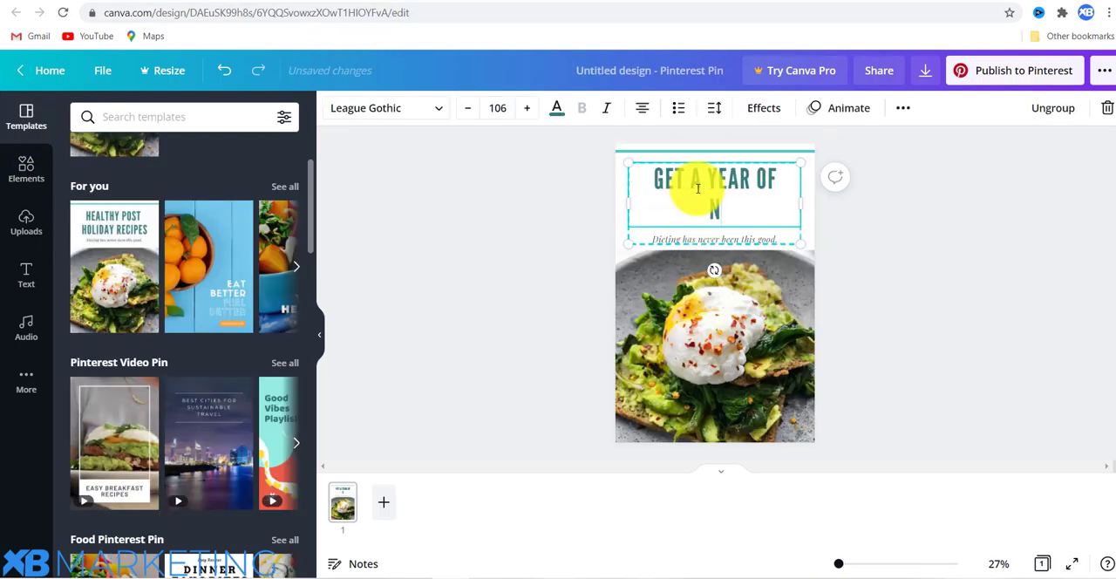
{"action": "type", "text": "ETF"}
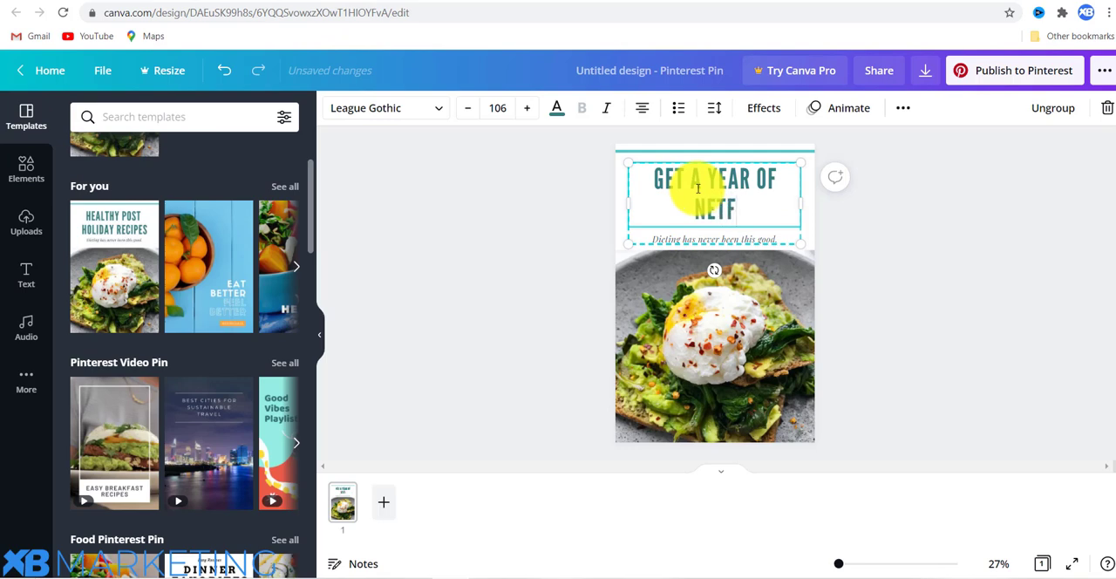
{"action": "type", "text": "LIX"}
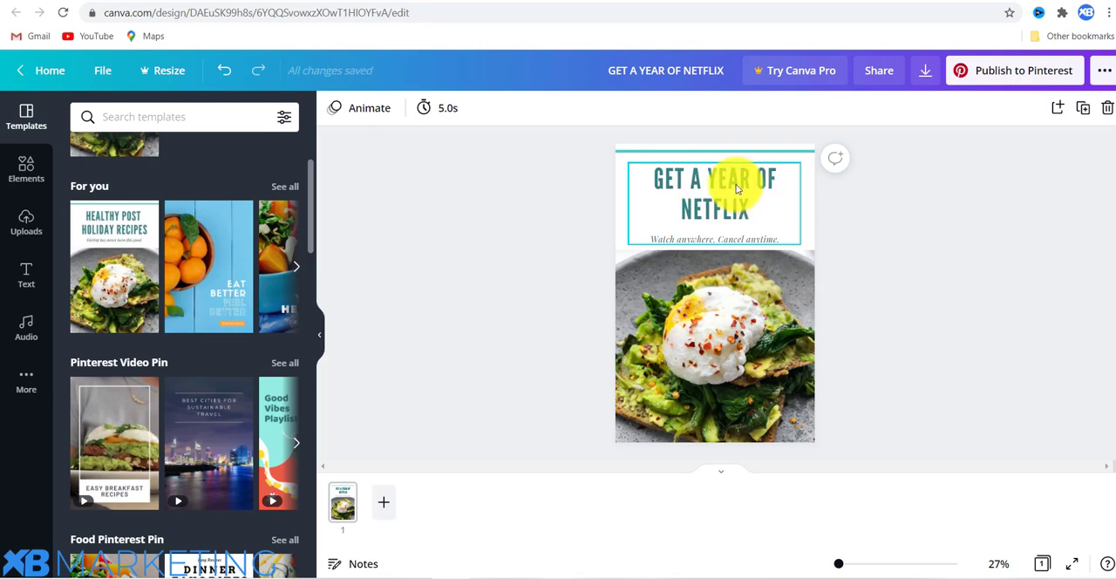
{"action": "left_click", "coordinate": [701, 182]}
{"action": "double_click", "coordinate": [706, 181]}
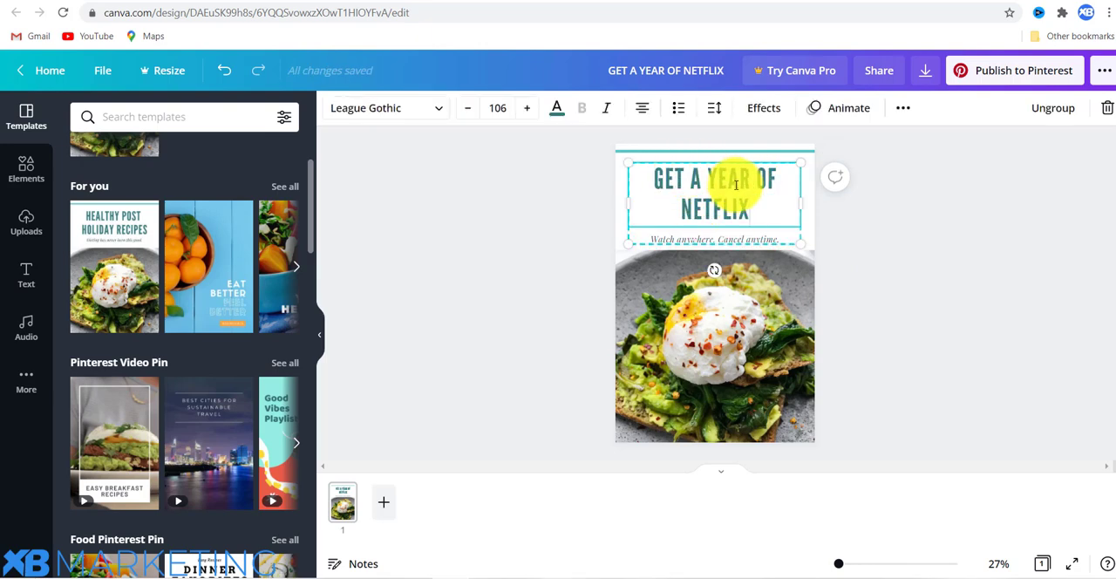
{"action": "left_click", "coordinate": [773, 238]}
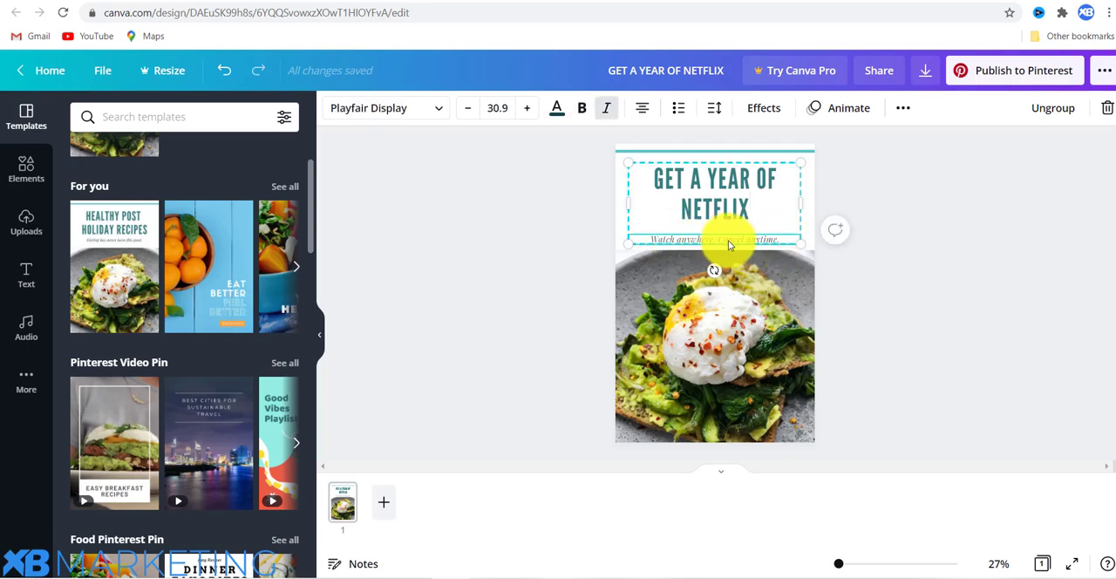
{"action": "left_click", "coordinate": [846, 180]}
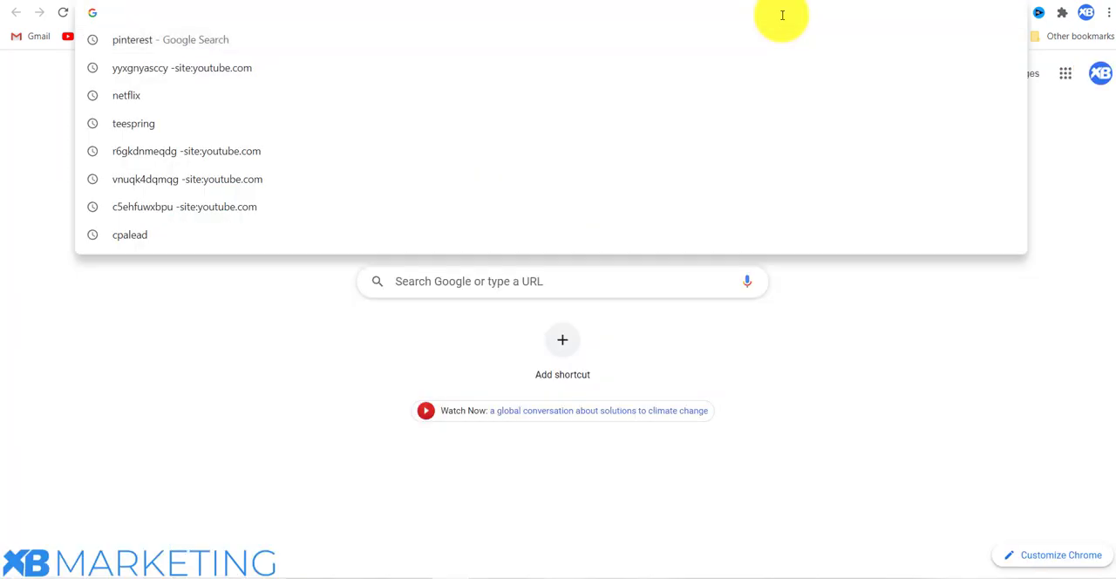
Search Google for "netflix mobile" in a new browser tab and show the image results.
{"action": "type", "text": "netfl"}
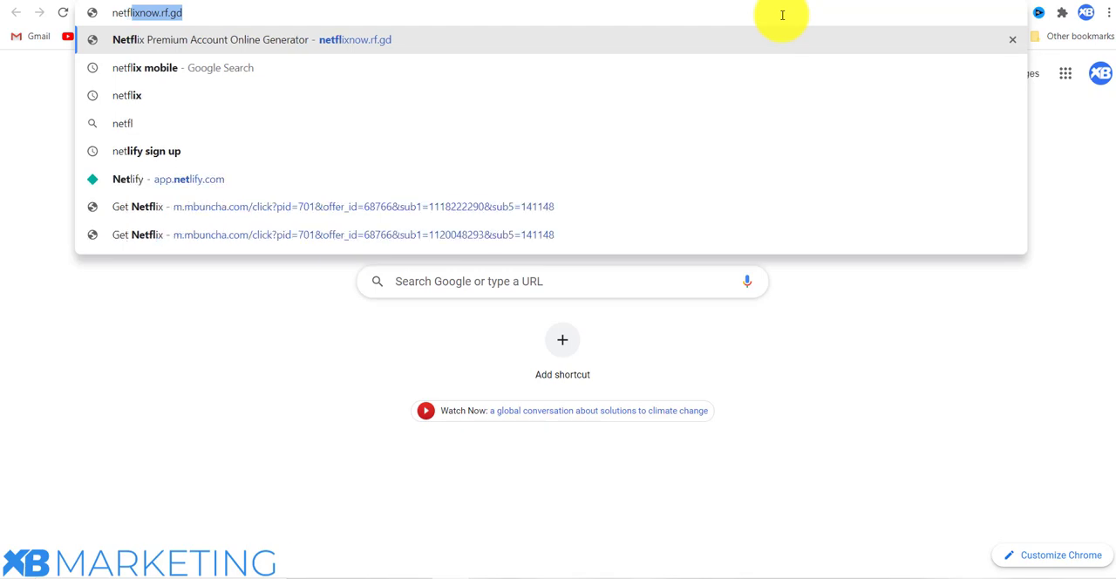
{"action": "type", "text": "ix mobi"}
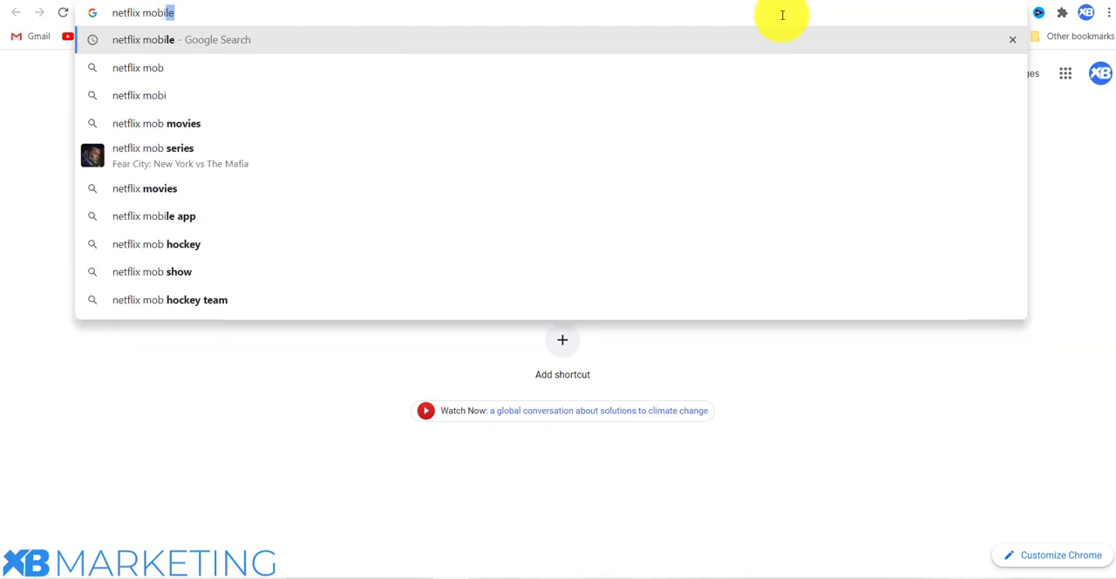
{"action": "type", "text": "le"}
{"action": "key", "text": "Return"}
{"action": "left_click", "coordinate": [262, 124]}
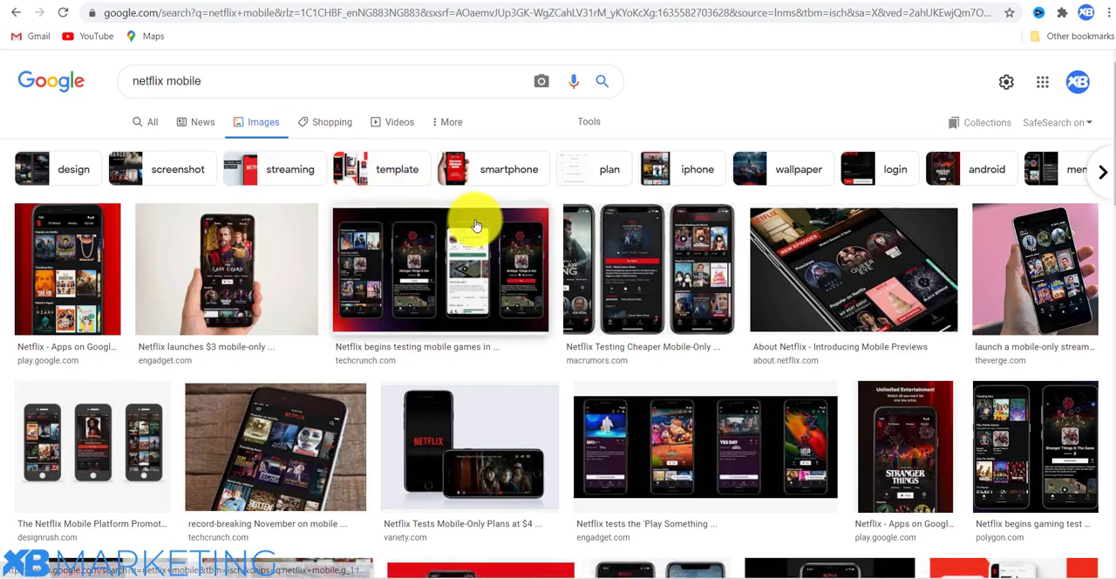
Browse the Netflix phone photos and preview the iDownloadBlog Money Heist picture and the Rojak Daily picture.
{"action": "scroll", "coordinate": [635, 274], "scroll_direction": "down", "scroll_amount": 3}
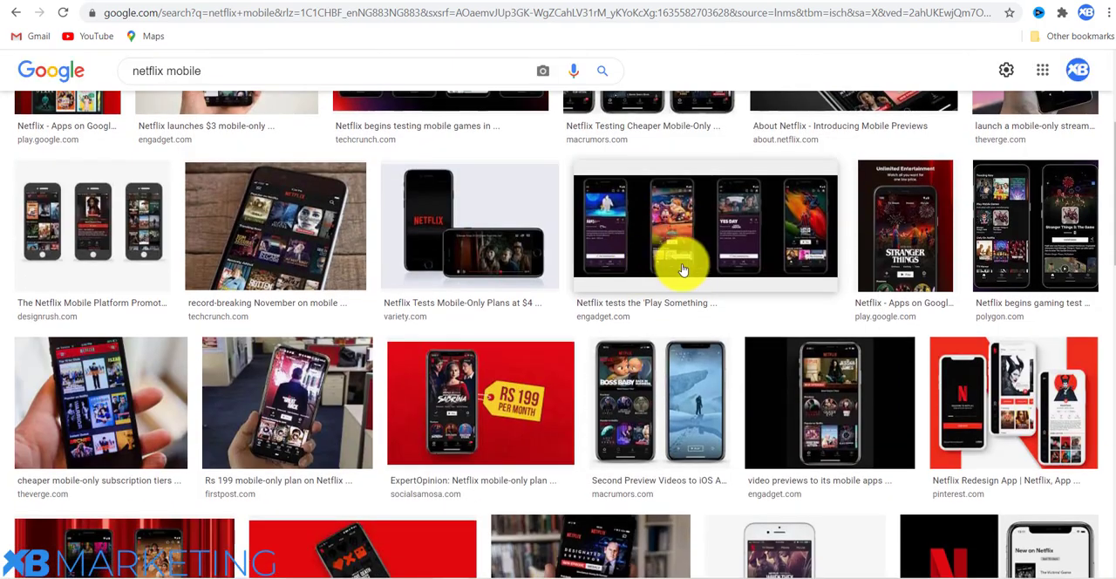
{"action": "scroll", "coordinate": [934, 275], "scroll_direction": "down", "scroll_amount": 9}
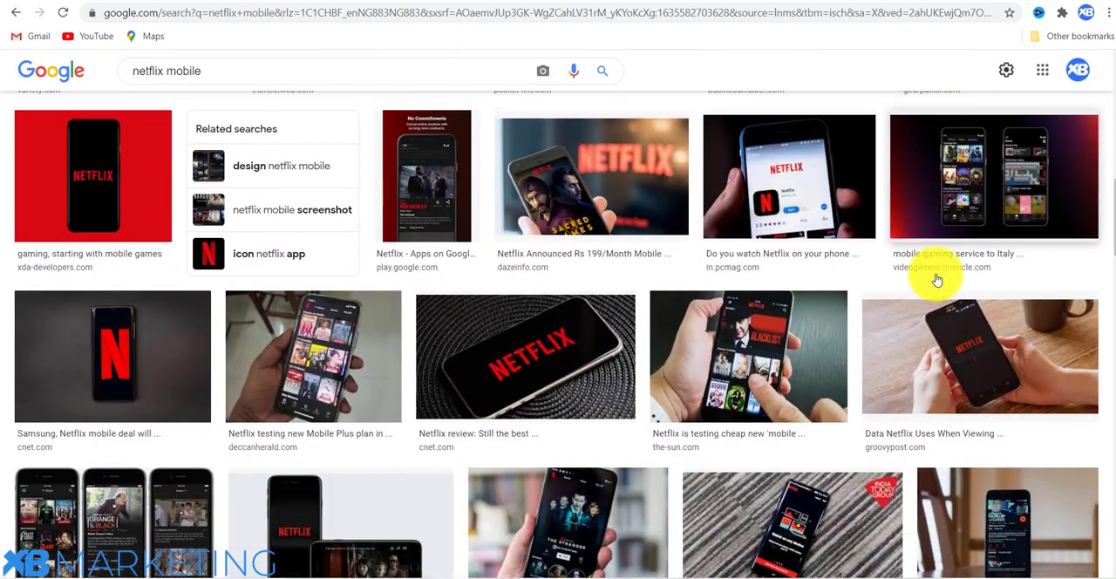
{"action": "scroll", "coordinate": [932, 275], "scroll_direction": "down", "scroll_amount": 5}
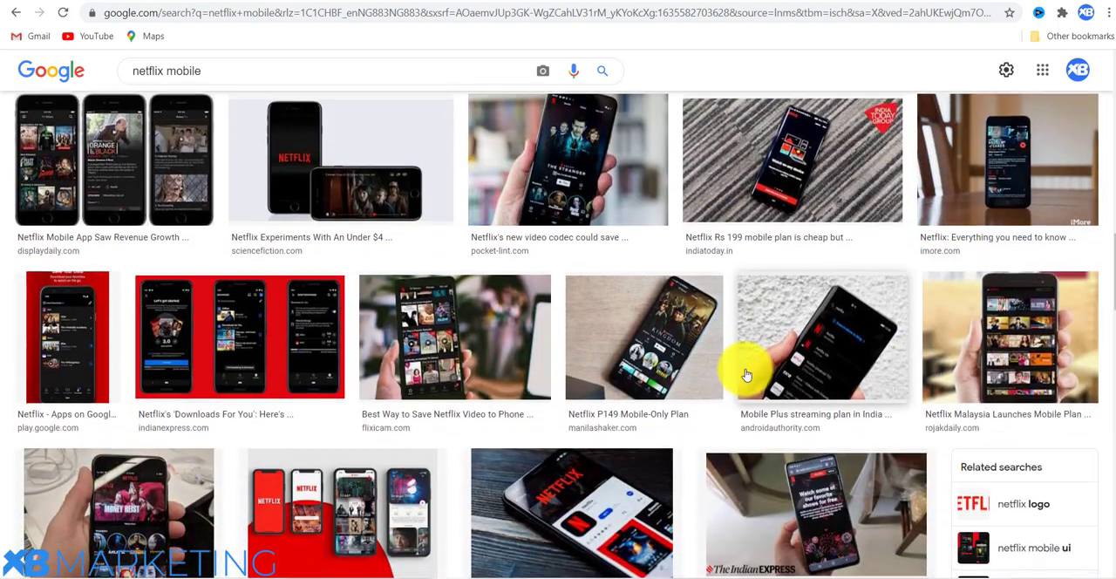
{"action": "scroll", "coordinate": [746, 374], "scroll_direction": "down", "scroll_amount": 3}
{"action": "left_click", "coordinate": [55, 336]}
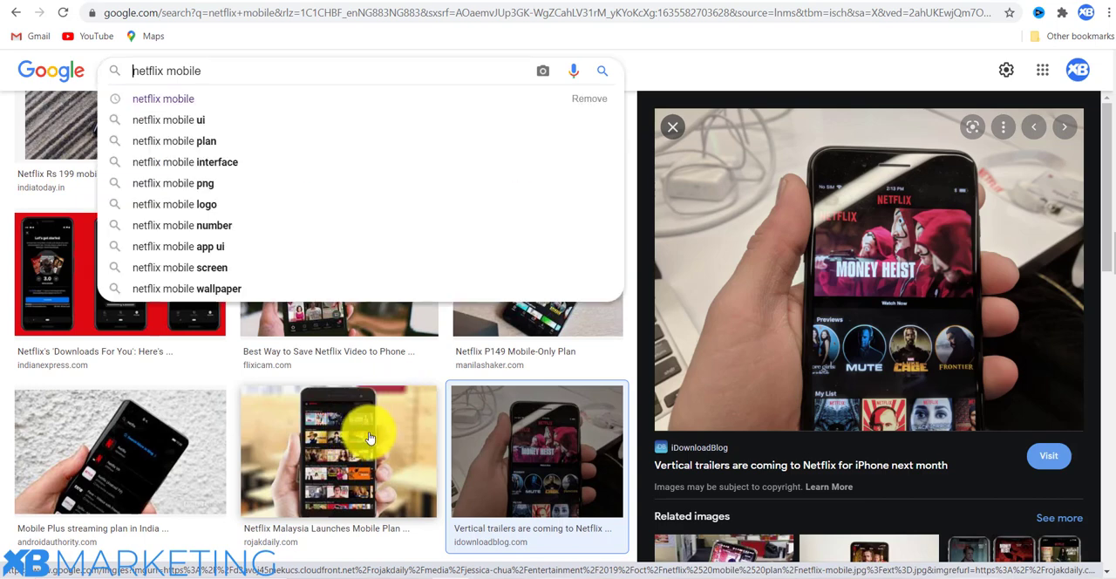
{"action": "left_click", "coordinate": [369, 436]}
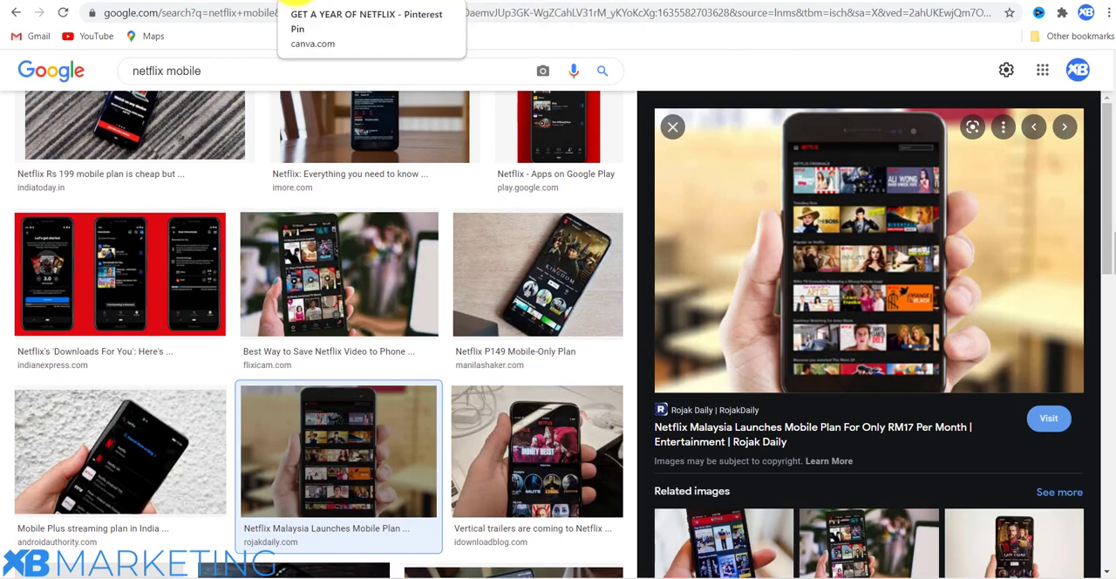
Switch back to the Canva pin, show the uploaded images, and open the media file chooser and cancel it.
{"action": "left_click", "coordinate": [301, 7]}
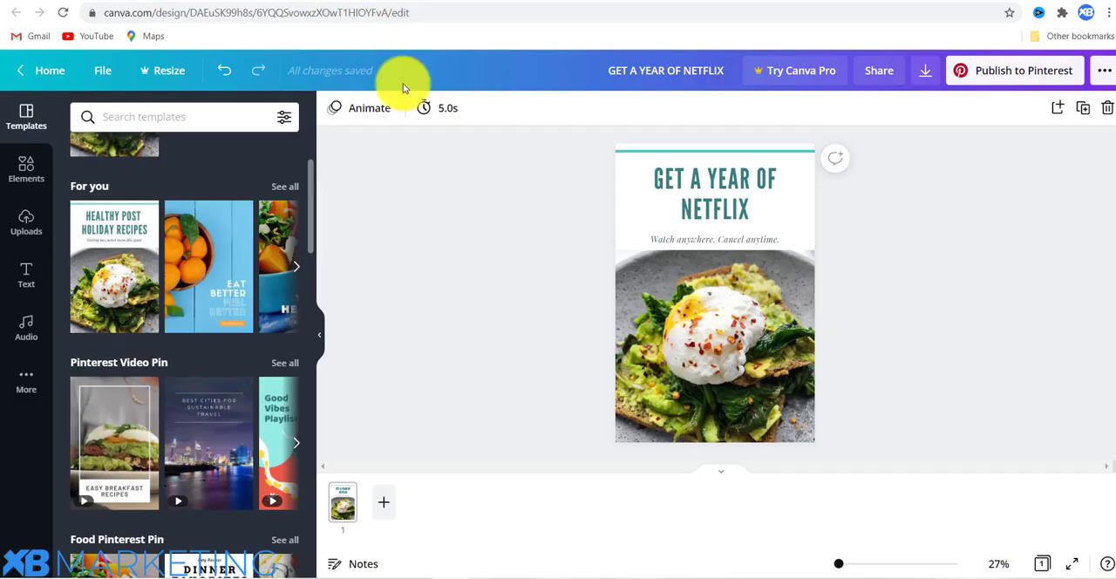
{"action": "left_click", "coordinate": [27, 218]}
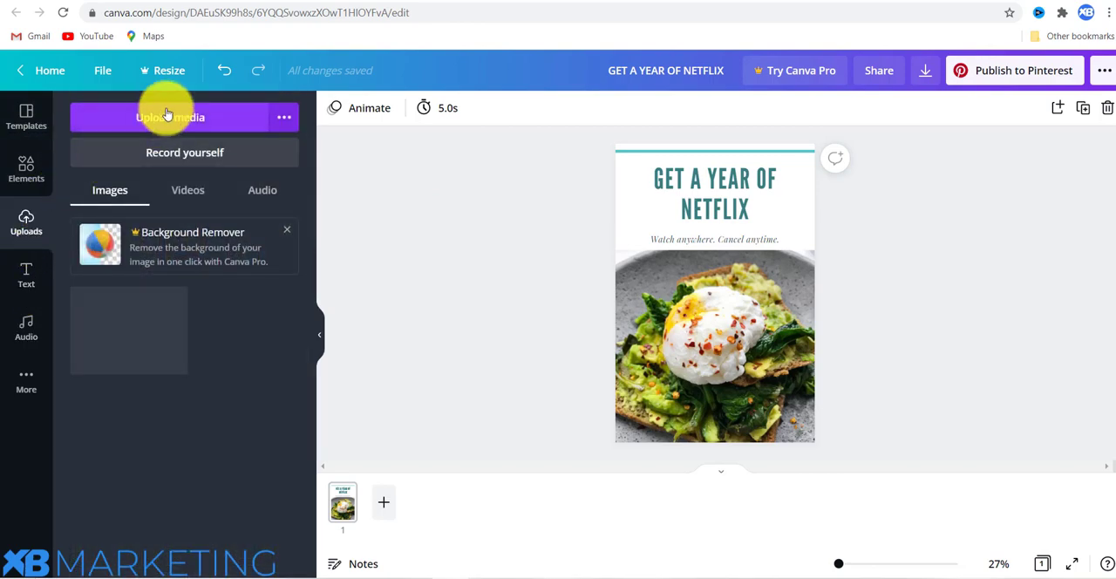
{"action": "left_click", "coordinate": [167, 115]}
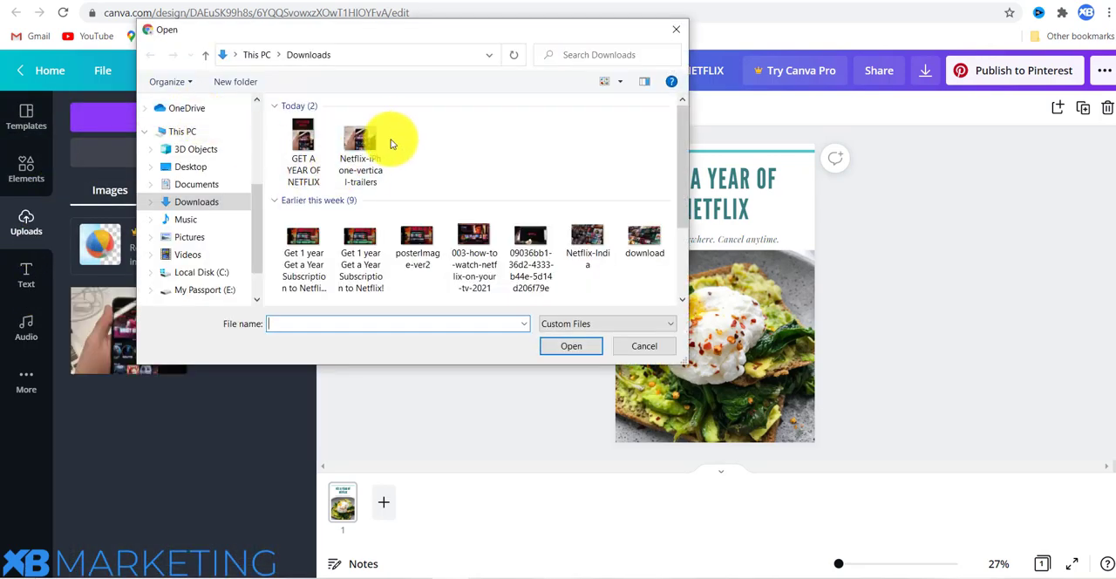
{"action": "left_click", "coordinate": [642, 346]}
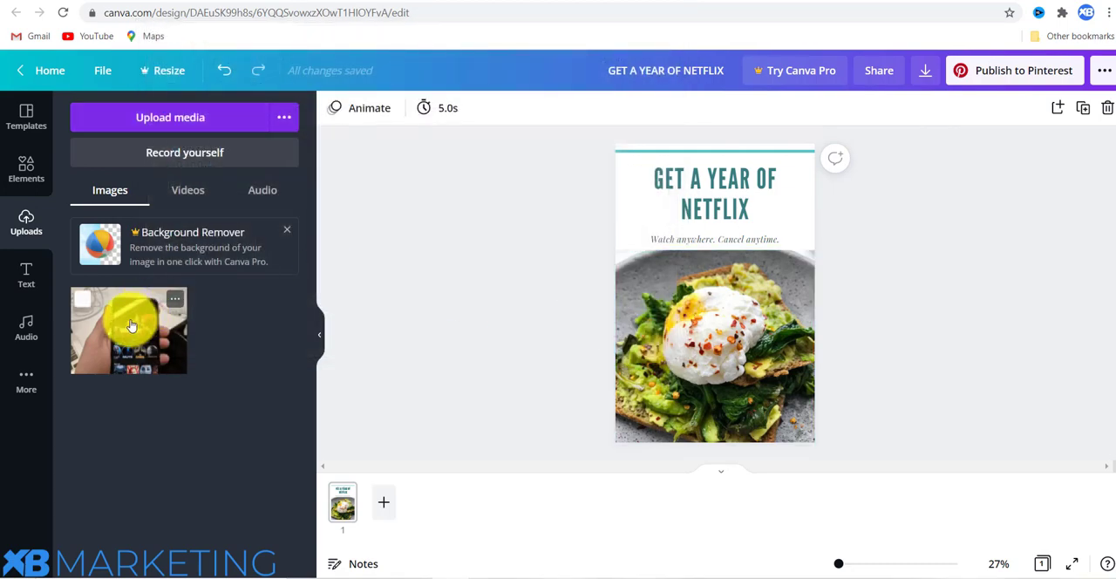
Delete the egg toast photo and its empty image frame from the pin.
{"action": "left_click", "coordinate": [752, 322]}
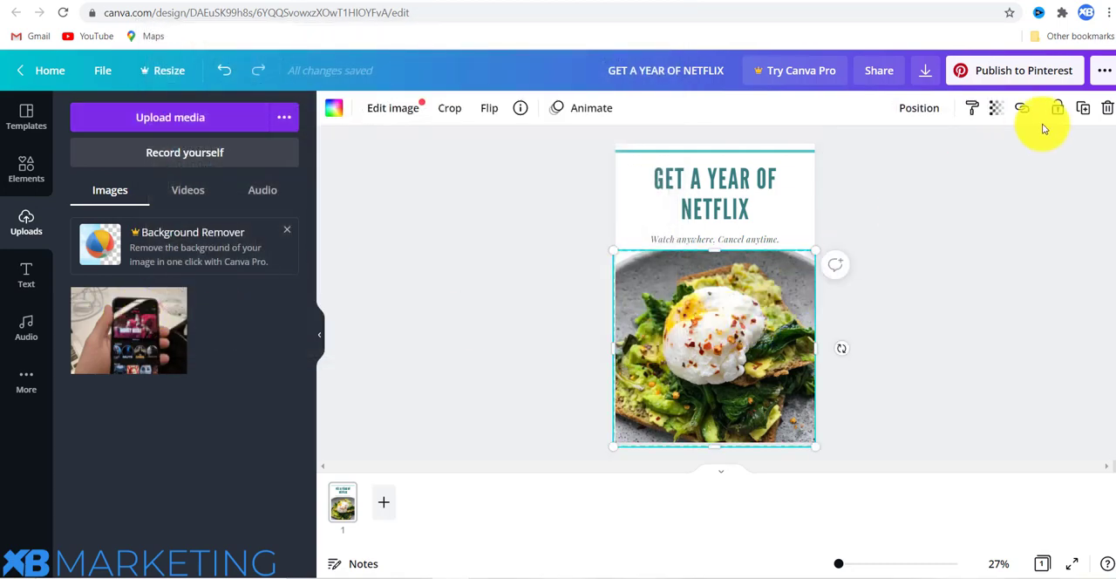
{"action": "left_click", "coordinate": [1107, 107]}
{"action": "left_click", "coordinate": [1081, 147]}
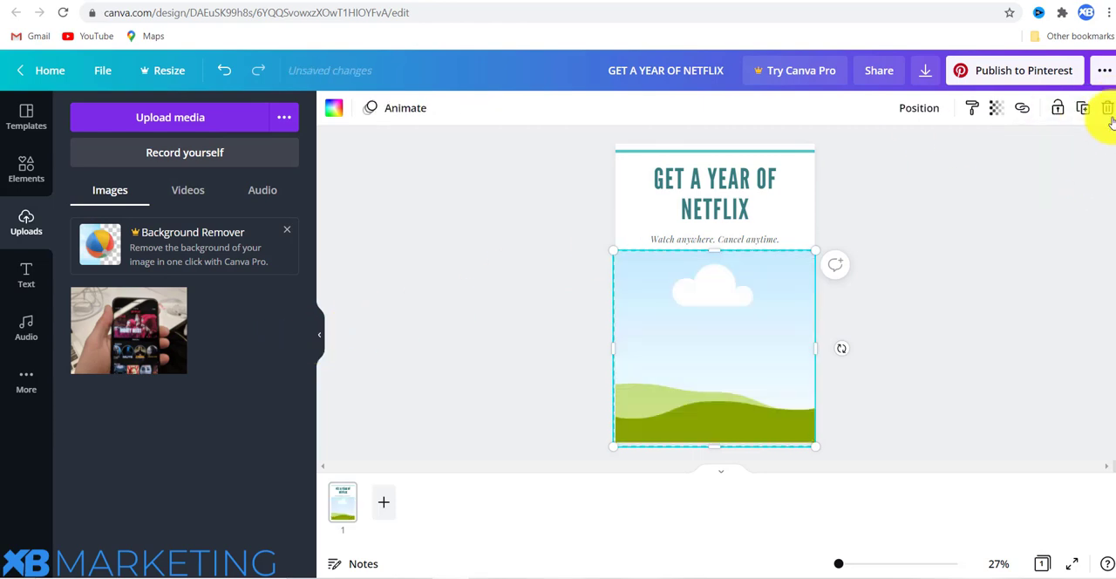
{"action": "left_click", "coordinate": [1109, 107]}
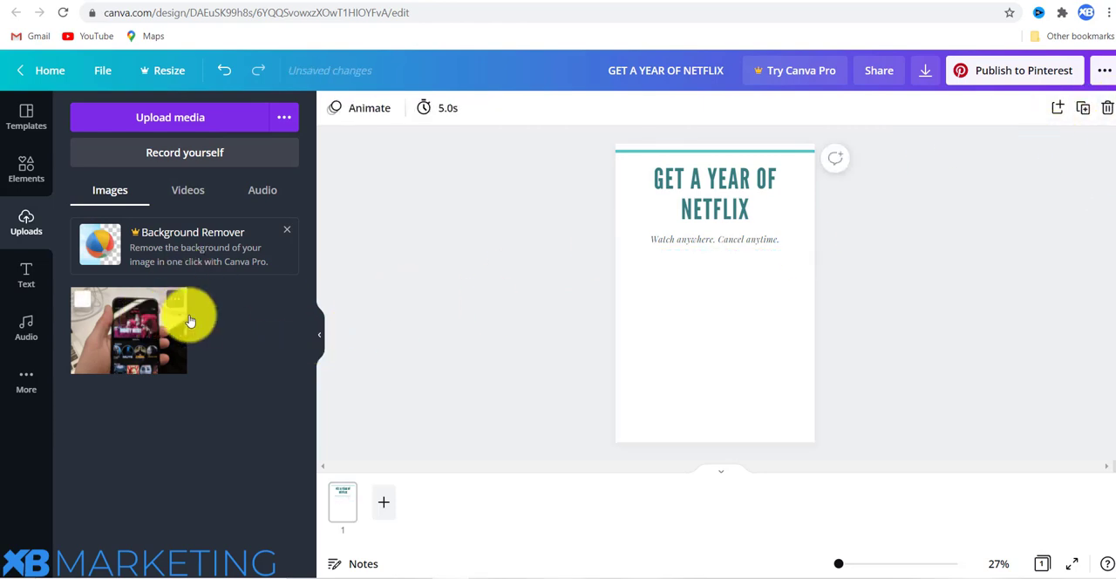
Place the uploaded Netflix phone photo below the subtitle, enlarge it to span the page width and align it with the page's bottom edge.
{"action": "left_click_drag", "start_coordinate": [180, 310], "coordinate": [662, 324]}
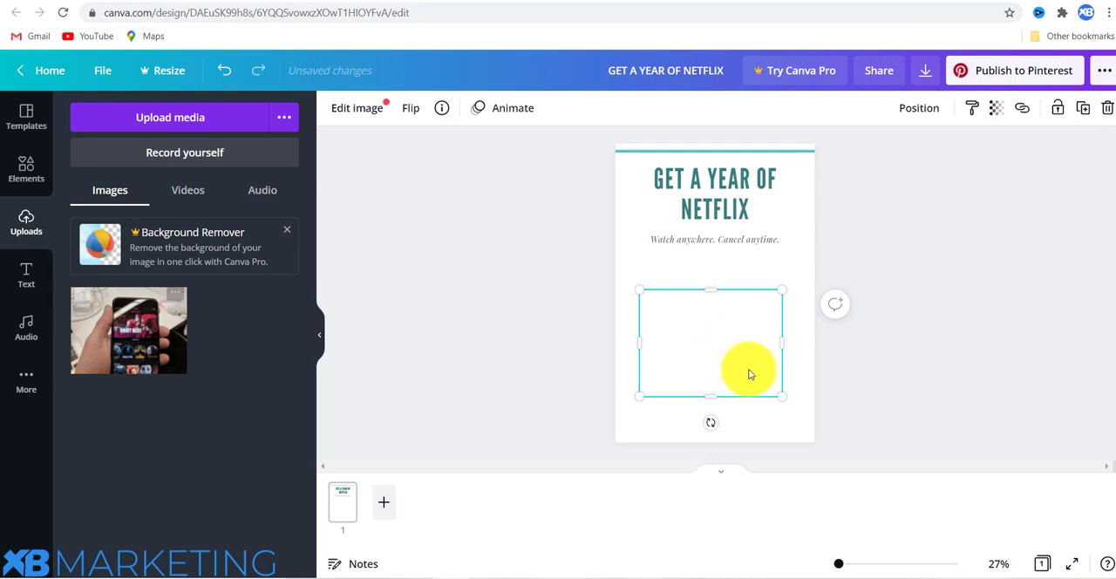
{"action": "left_click_drag", "start_coordinate": [781, 395], "coordinate": [810, 431]}
{"action": "left_click_drag", "start_coordinate": [638, 289], "coordinate": [602, 245]}
{"action": "left_click_drag", "start_coordinate": [651, 369], "coordinate": [651, 389]}
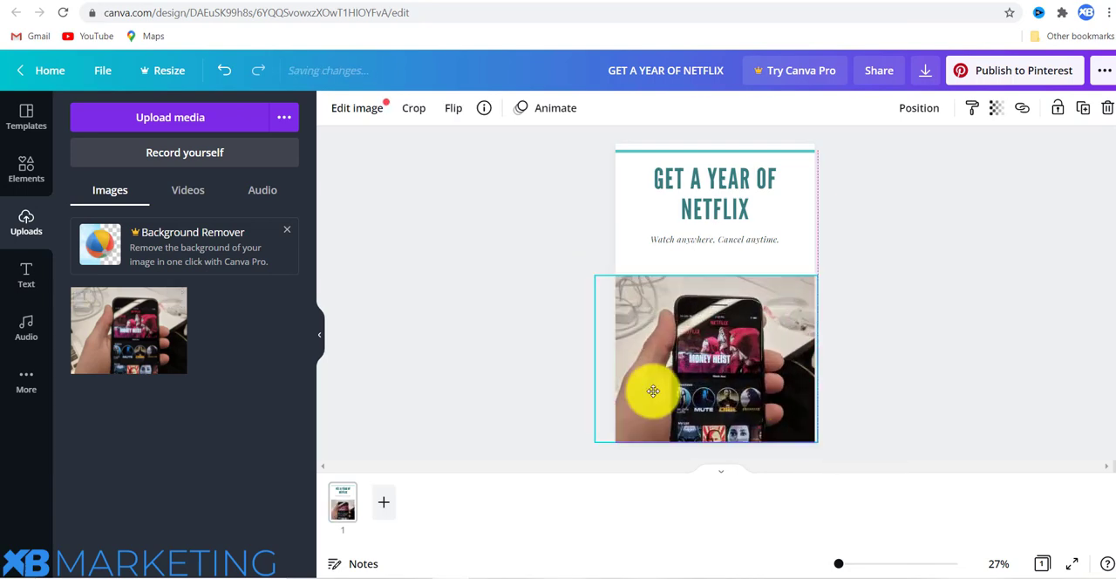
{"action": "left_click", "coordinate": [947, 282]}
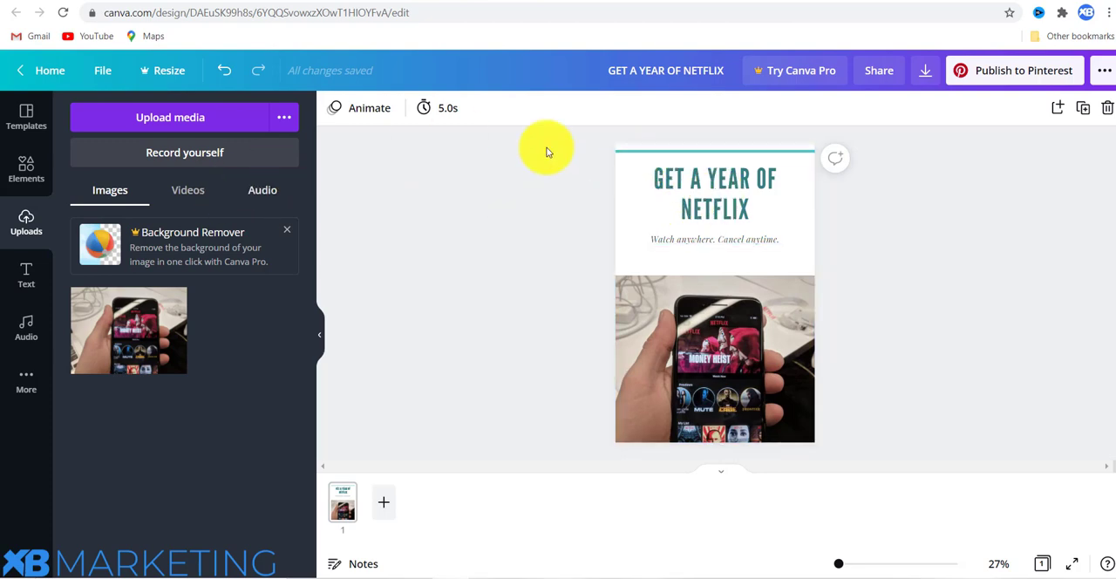
Change the text colour of the "GET A YEAR OF NETFLIX" heading and the subtitle below it to red.
{"action": "left_click", "coordinate": [708, 183]}
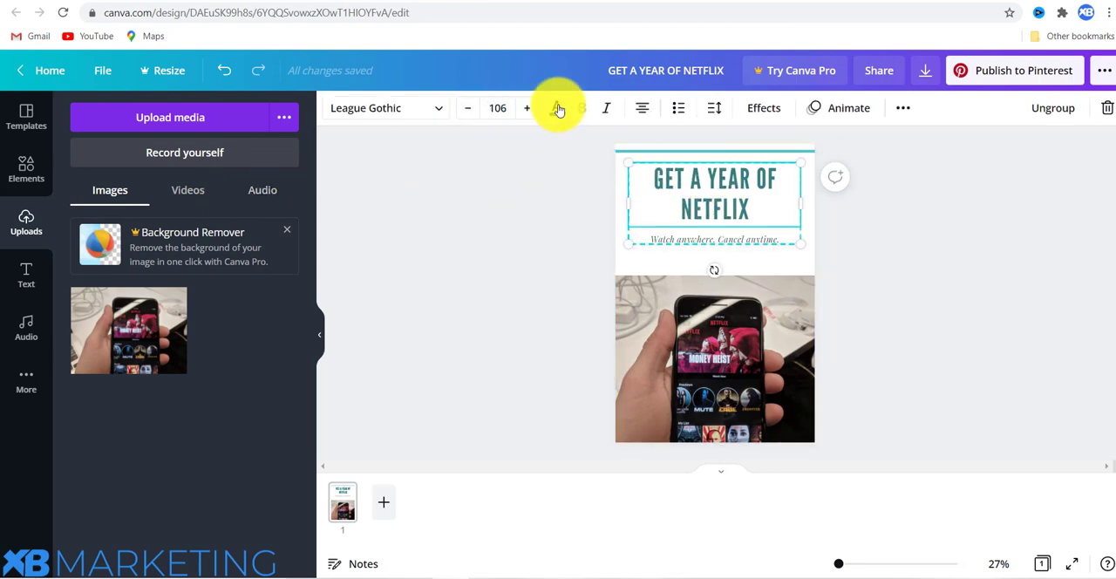
{"action": "left_click", "coordinate": [556, 107]}
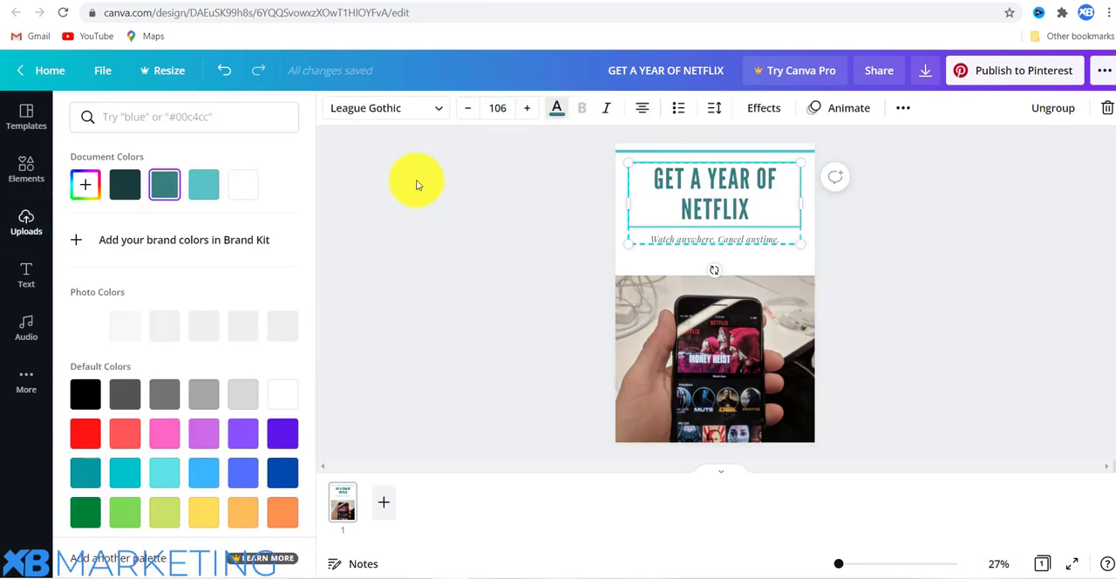
{"action": "left_click", "coordinate": [85, 434]}
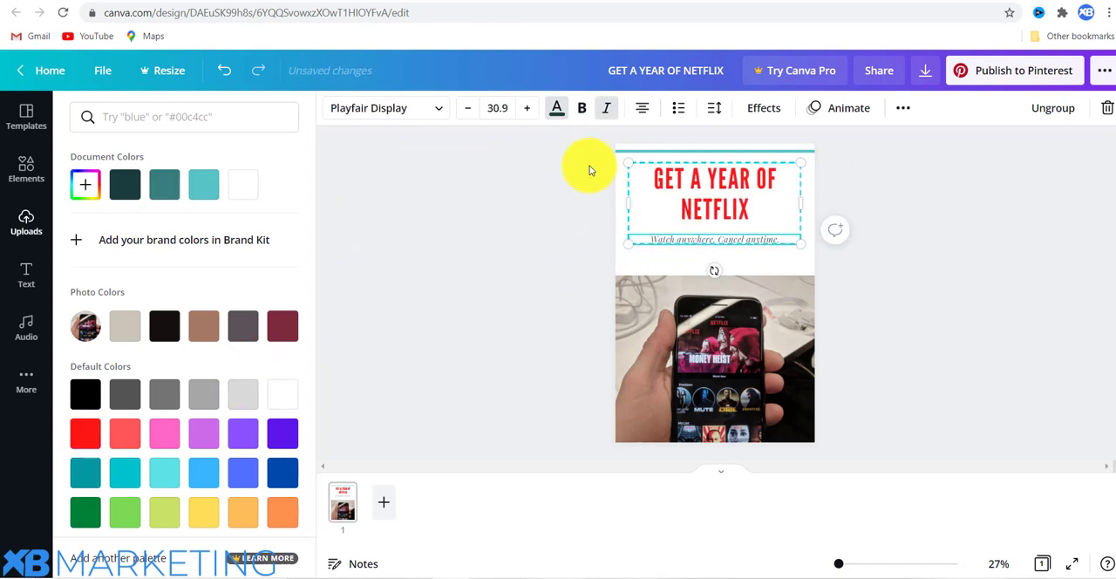
{"action": "left_click", "coordinate": [559, 107]}
{"action": "left_click", "coordinate": [556, 107]}
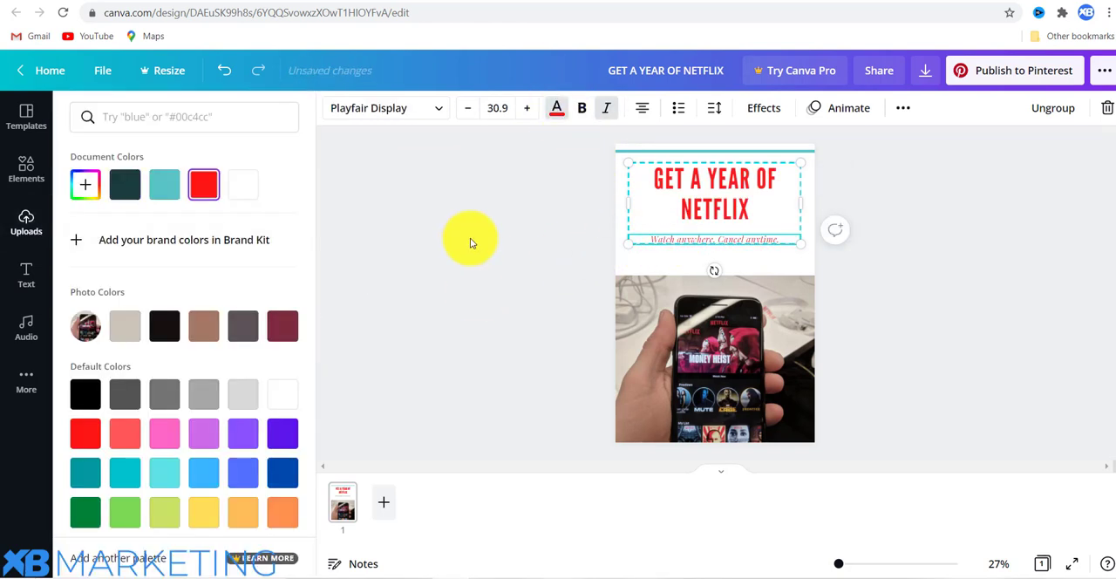
Add a dark rectangle shape behind the heading and subtitle, and stretch it to fill the page area above the phone photo.
{"action": "left_click", "coordinate": [468, 237]}
{"action": "left_click", "coordinate": [803, 227]}
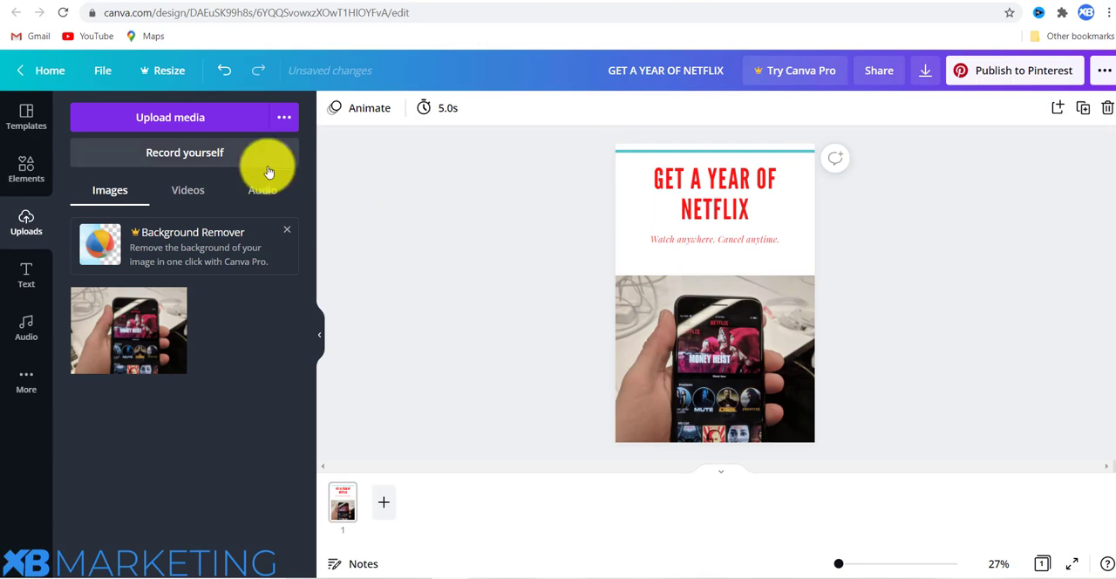
{"action": "left_click", "coordinate": [26, 170]}
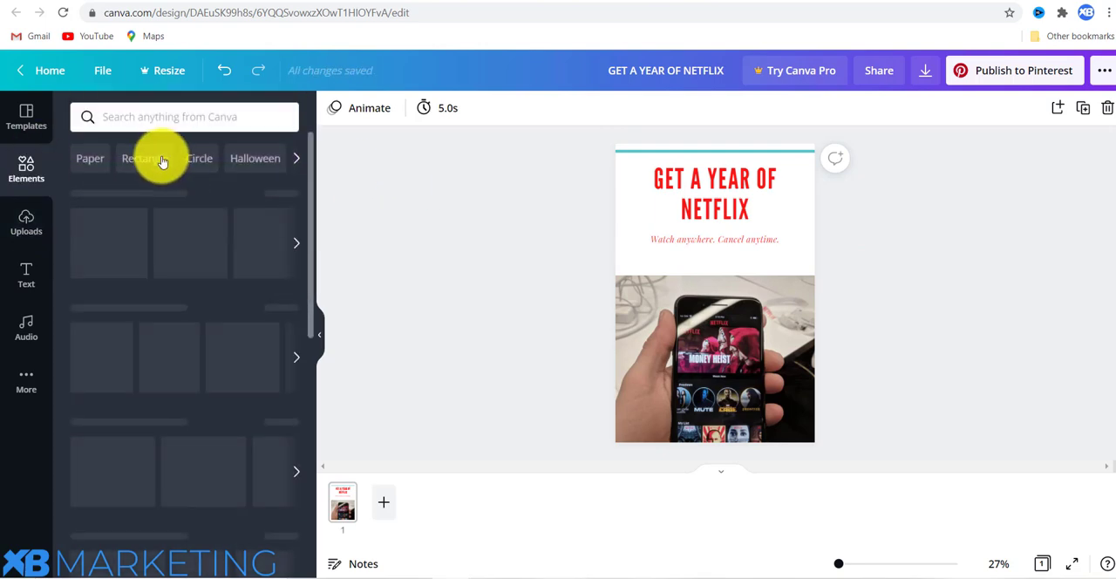
{"action": "left_click_drag", "start_coordinate": [147, 336], "coordinate": [617, 240]}
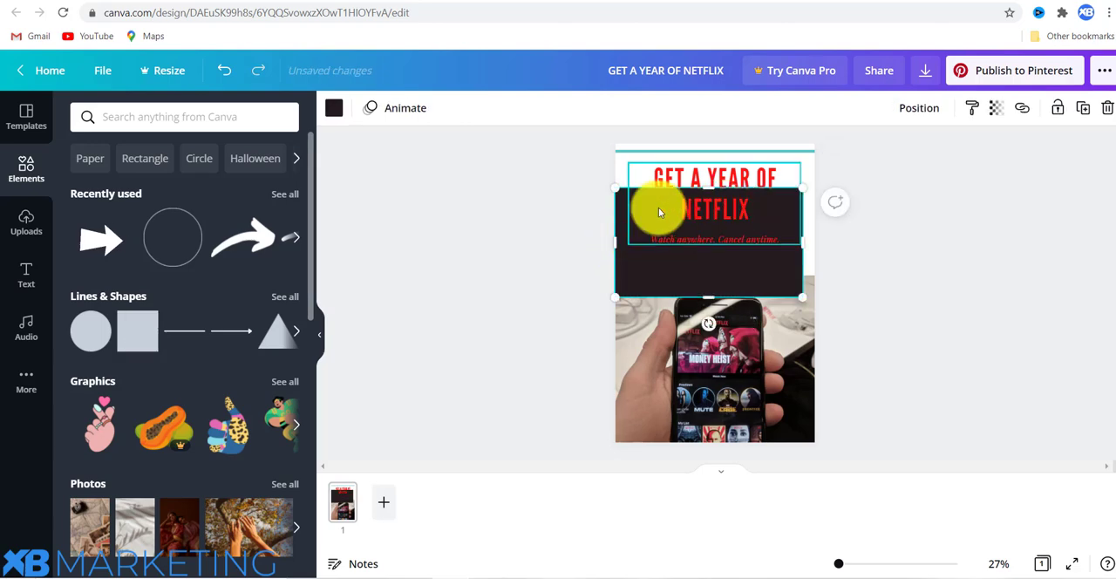
{"action": "mouse_move", "coordinate": [658, 207]}
{"action": "left_mouse_down"}
{"action": "mouse_move", "coordinate": [661, 187]}
{"action": "mouse_move", "coordinate": [663, 206]}
{"action": "left_mouse_up"}
{"action": "left_click_drag", "start_coordinate": [777, 264], "coordinate": [812, 224]}
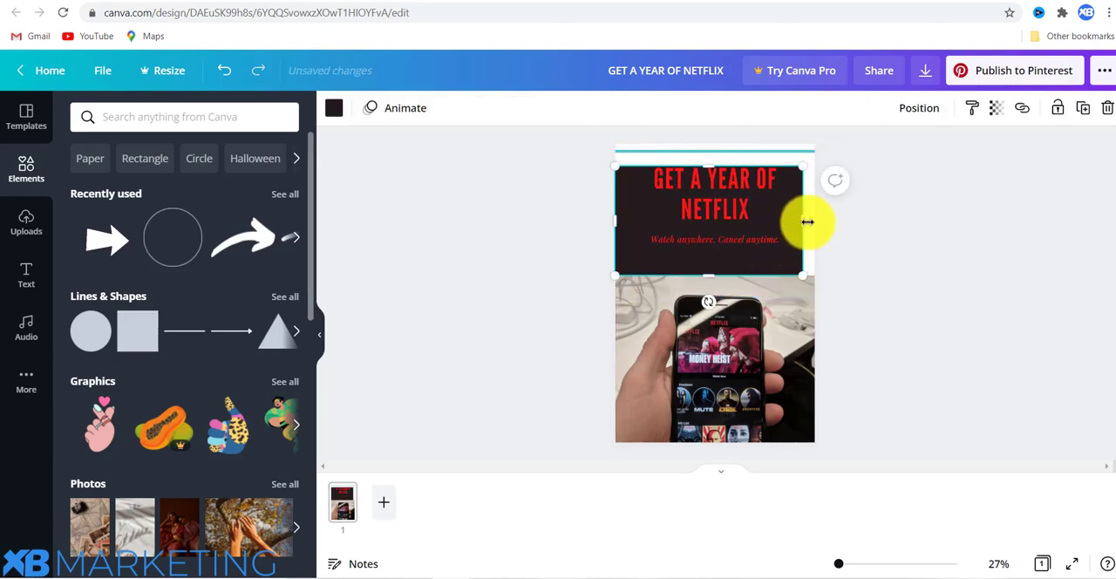
{"action": "left_click_drag", "start_coordinate": [714, 166], "coordinate": [709, 141]}
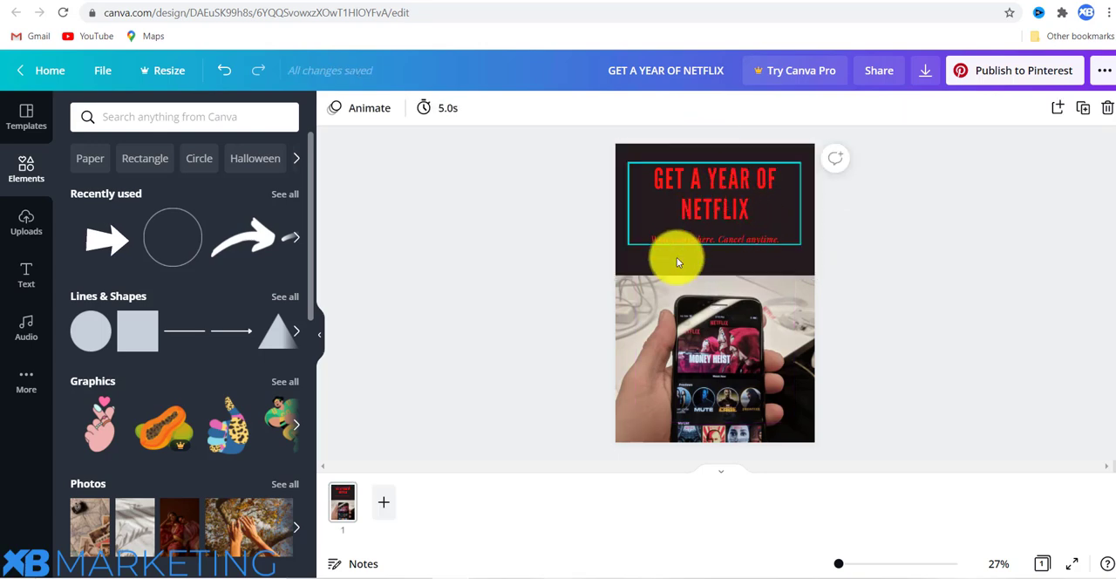
Enlarge the grouped heading and subtitle to a heading font size of 115 and centre the group within the dark rectangle.
{"action": "left_click", "coordinate": [703, 201]}
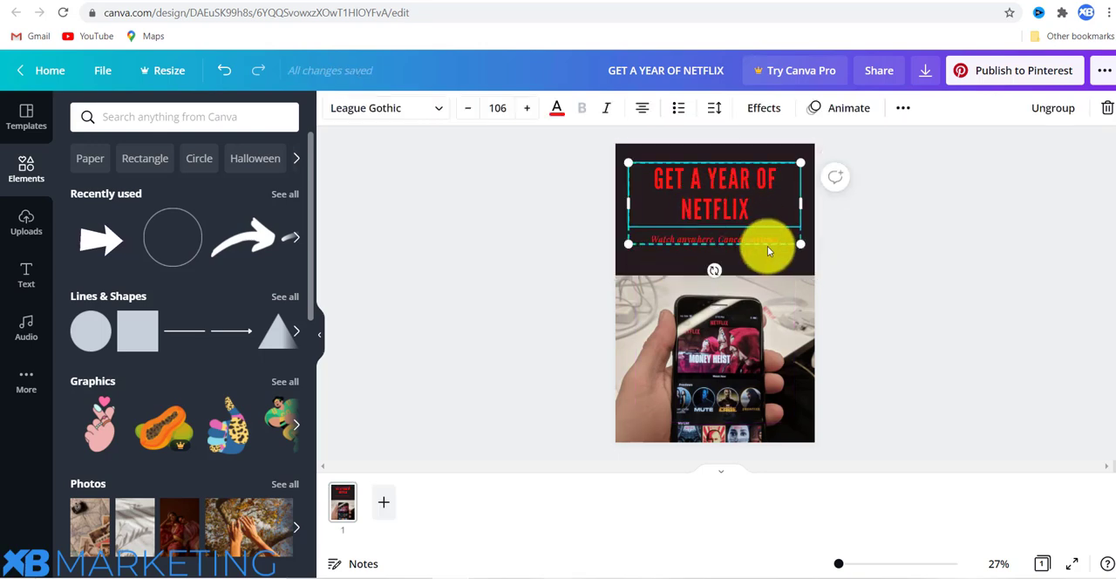
{"action": "left_click_drag", "start_coordinate": [810, 248], "coordinate": [811, 257]}
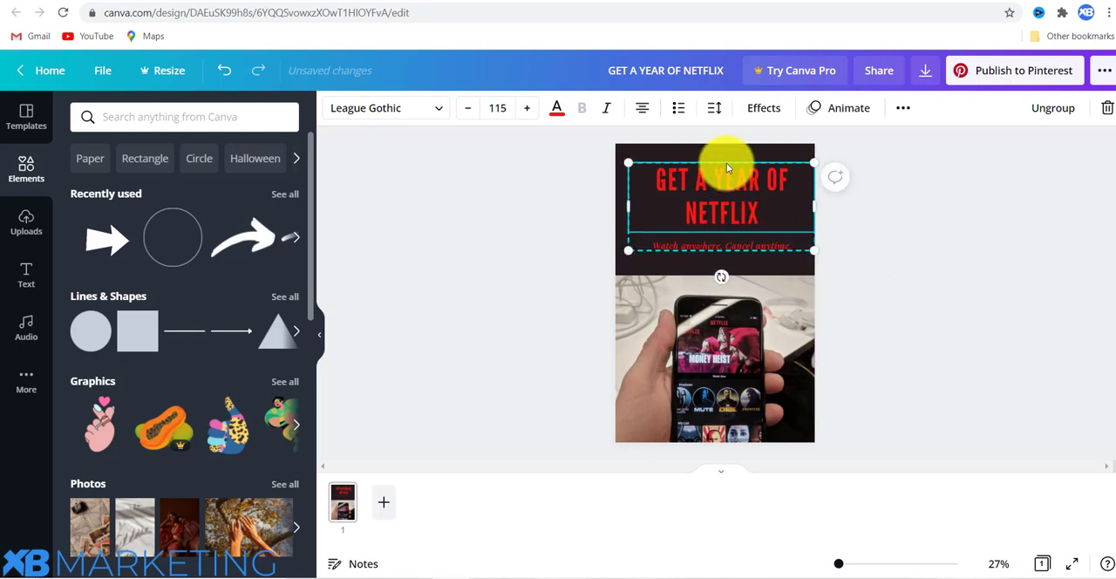
{"action": "left_click", "coordinate": [727, 352]}
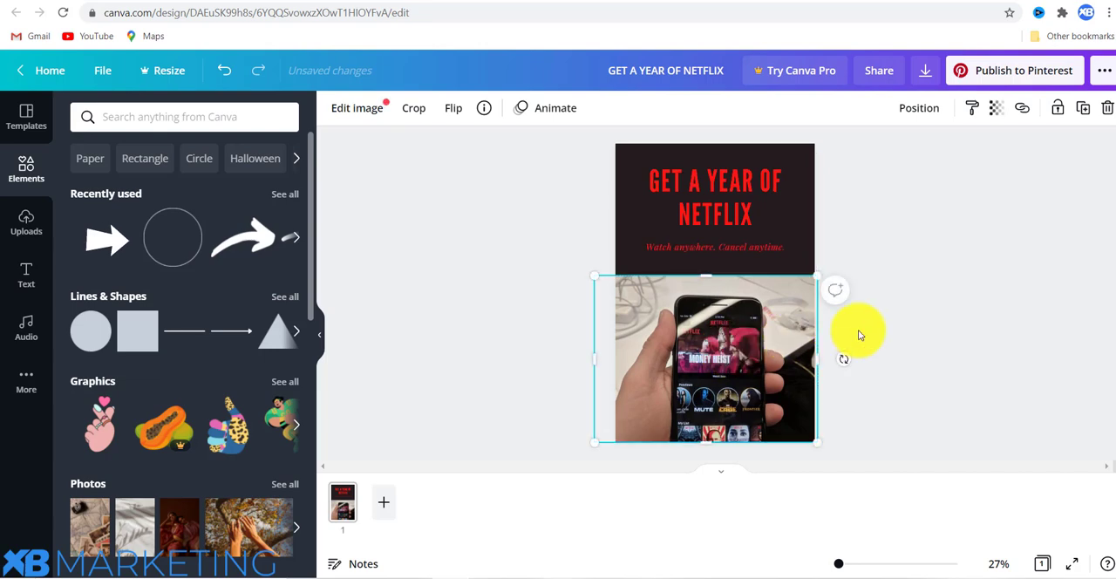
{"action": "left_click", "coordinate": [880, 284]}
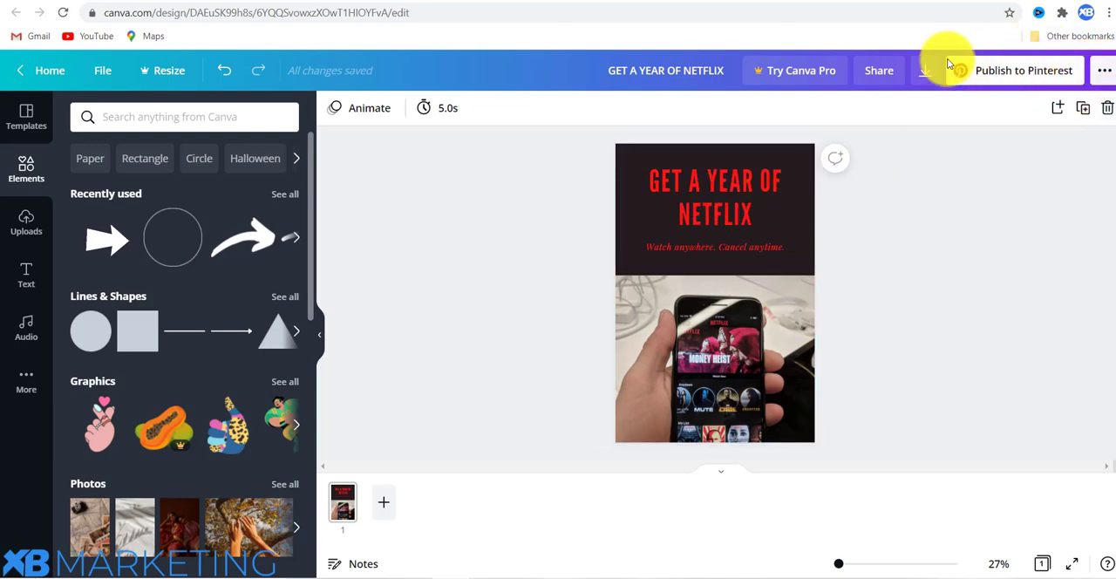
Download the finished Netflix pin design to the computer.
{"action": "left_click", "coordinate": [1103, 70]}
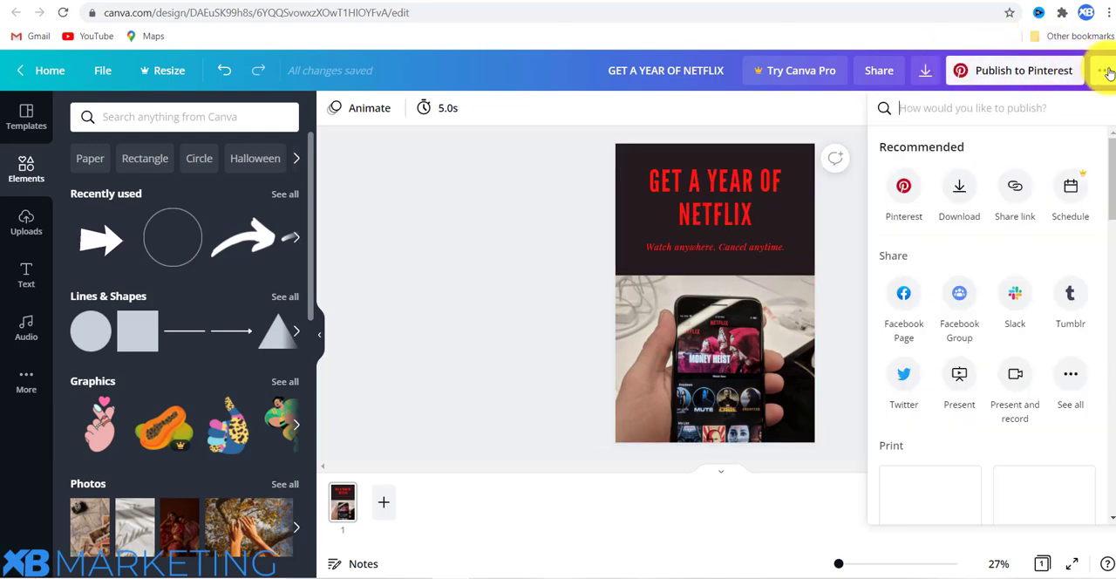
{"action": "left_click", "coordinate": [959, 186]}
{"action": "left_click", "coordinate": [929, 387]}
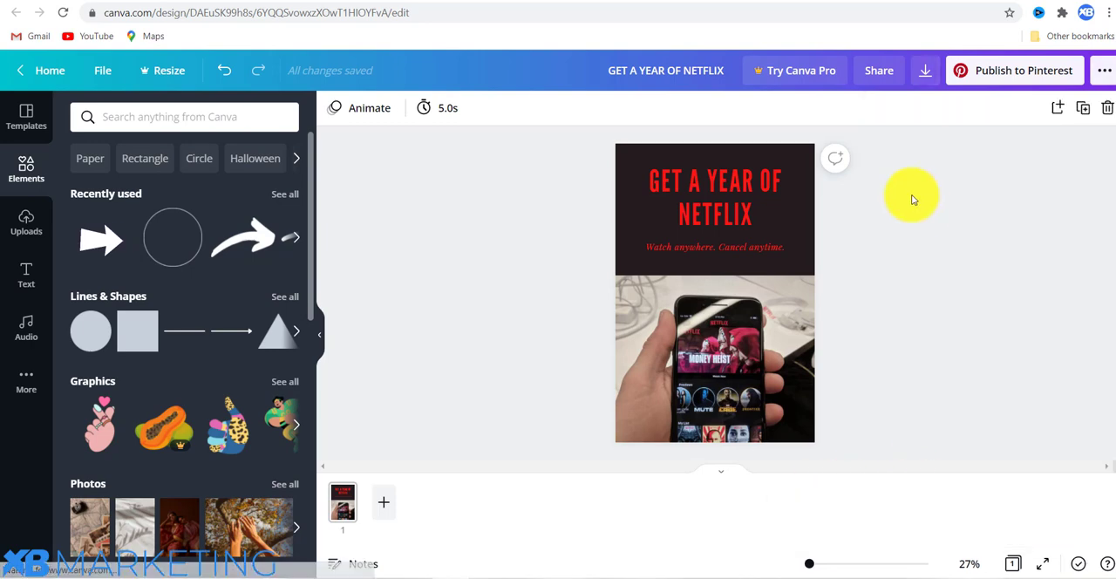
Switch to Pinterest, open the account's profile page and start creating a new pin.
{"action": "left_click", "coordinate": [517, 3]}
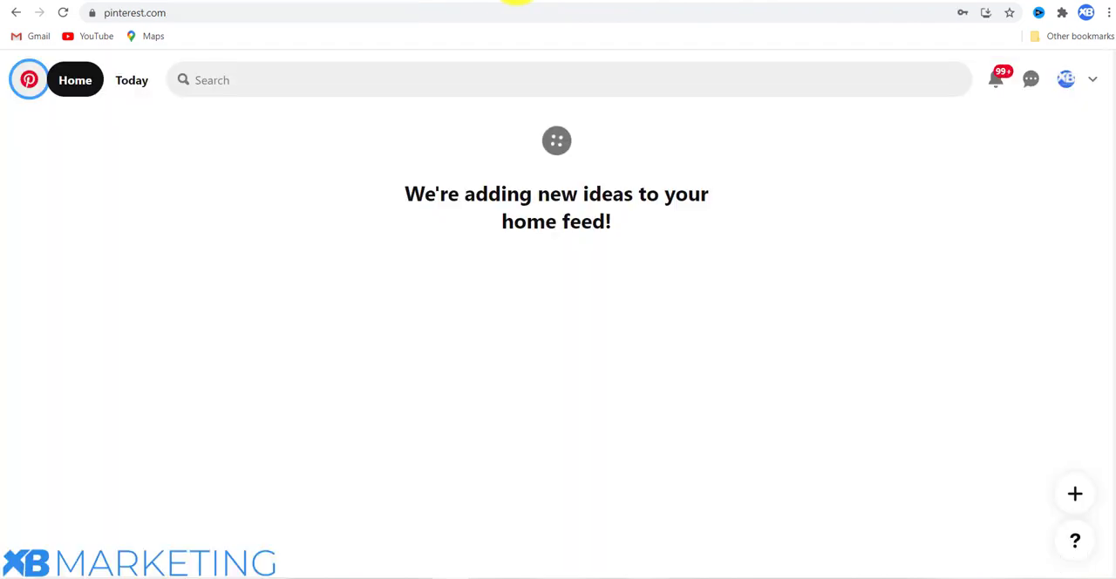
{"action": "left_click", "coordinate": [1065, 79]}
{"action": "left_click", "coordinate": [1086, 336]}
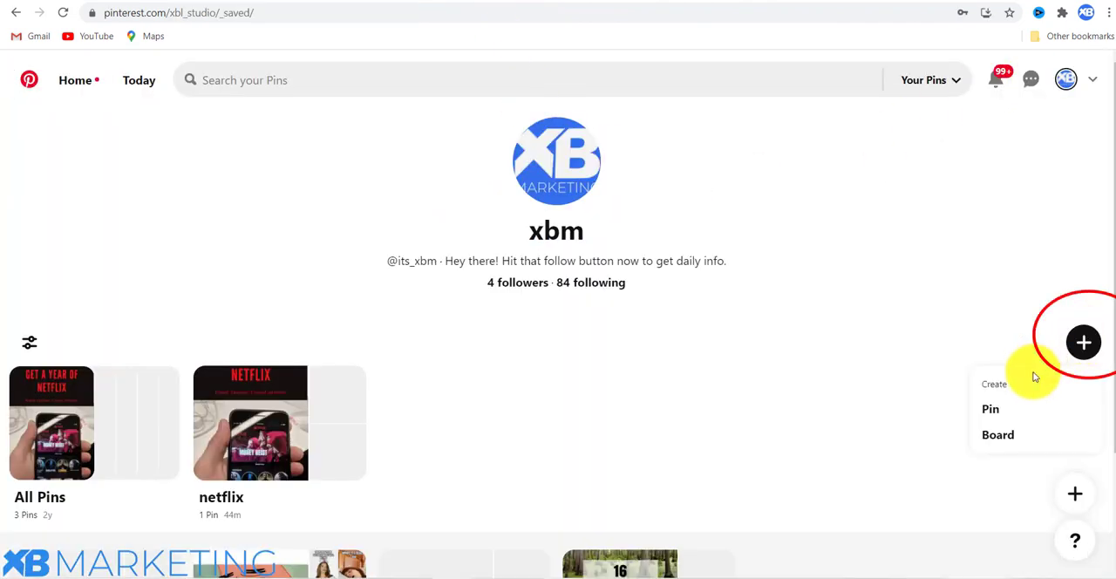
{"action": "left_click", "coordinate": [987, 409]}
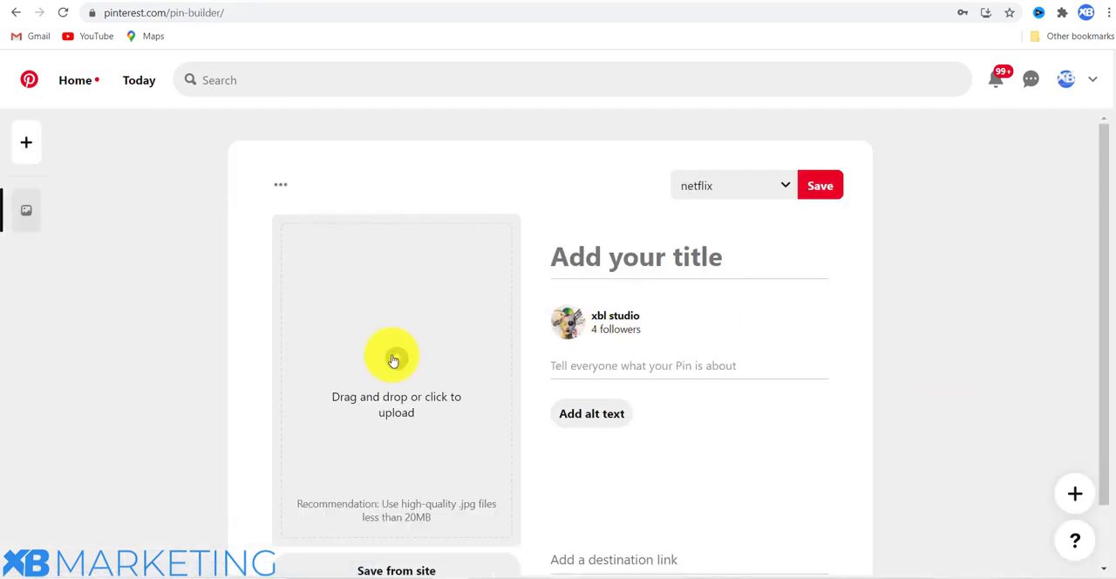
Upload the "GET A YEAR OF NETFLIX" image from the Downloads folder as the pin's picture.
{"action": "left_click", "coordinate": [392, 360]}
{"action": "left_click", "coordinate": [301, 139]}
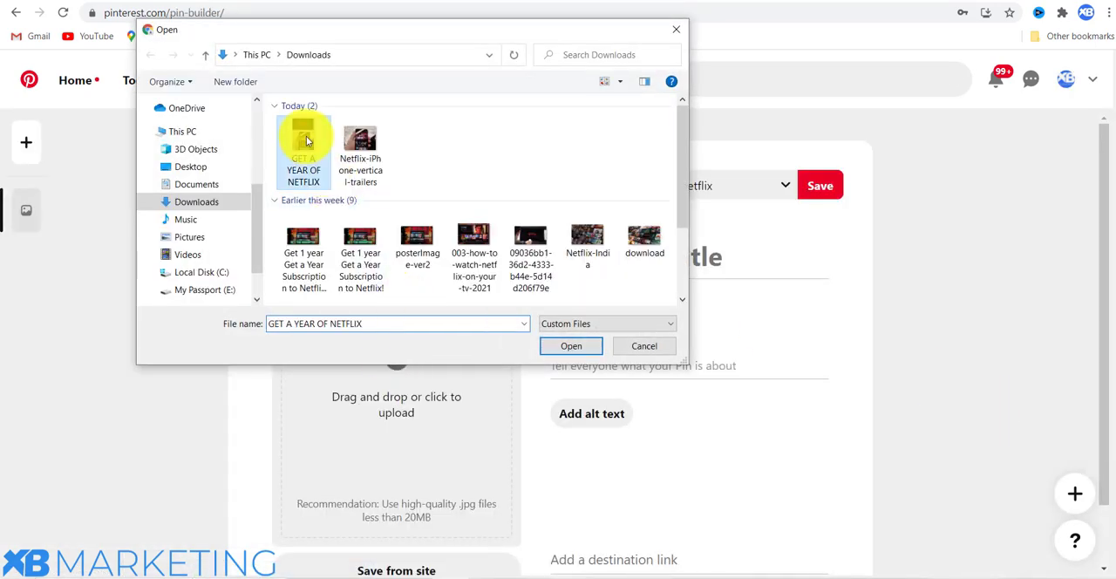
{"action": "left_click", "coordinate": [569, 346]}
Give the pin the title "Get a Year Subscription to Netflix!".
{"action": "scroll", "coordinate": [523, 307], "scroll_direction": "down", "scroll_amount": 1}
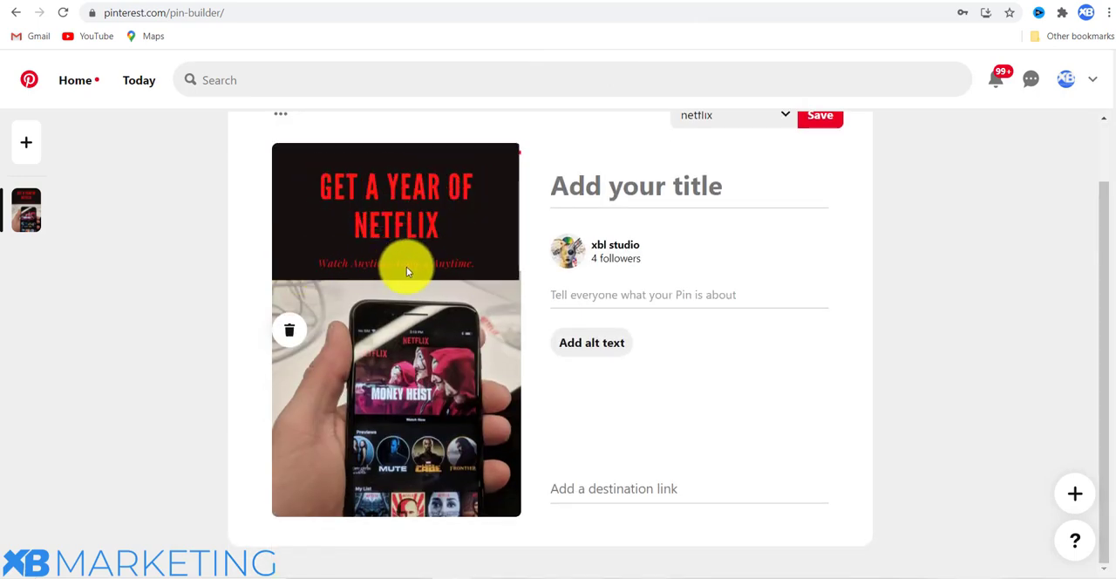
{"action": "left_click", "coordinate": [585, 188]}
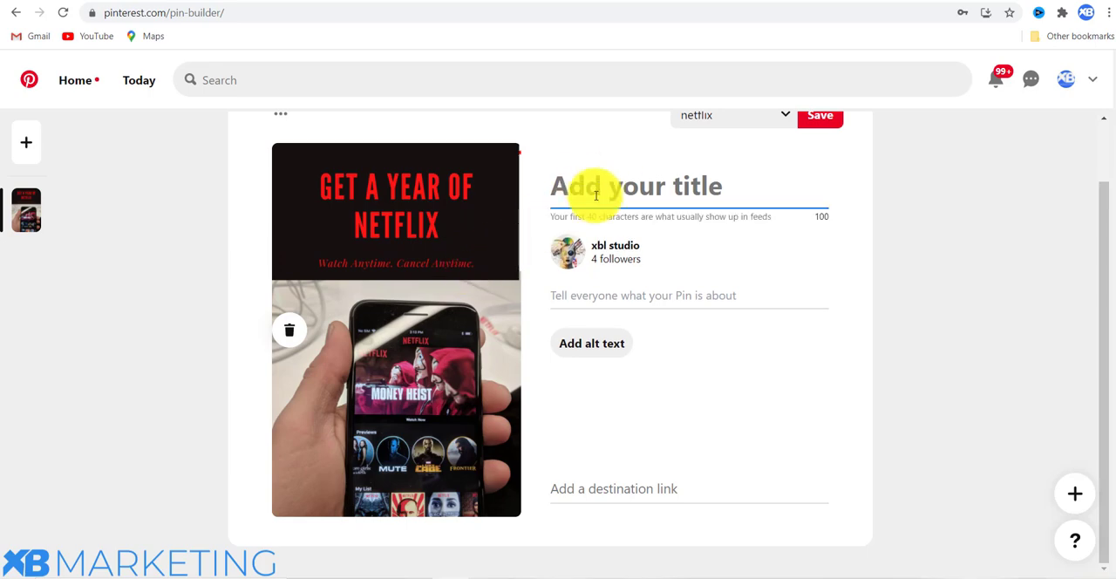
{"action": "type", "text": "Get a Year Subscription to Netflix!"}
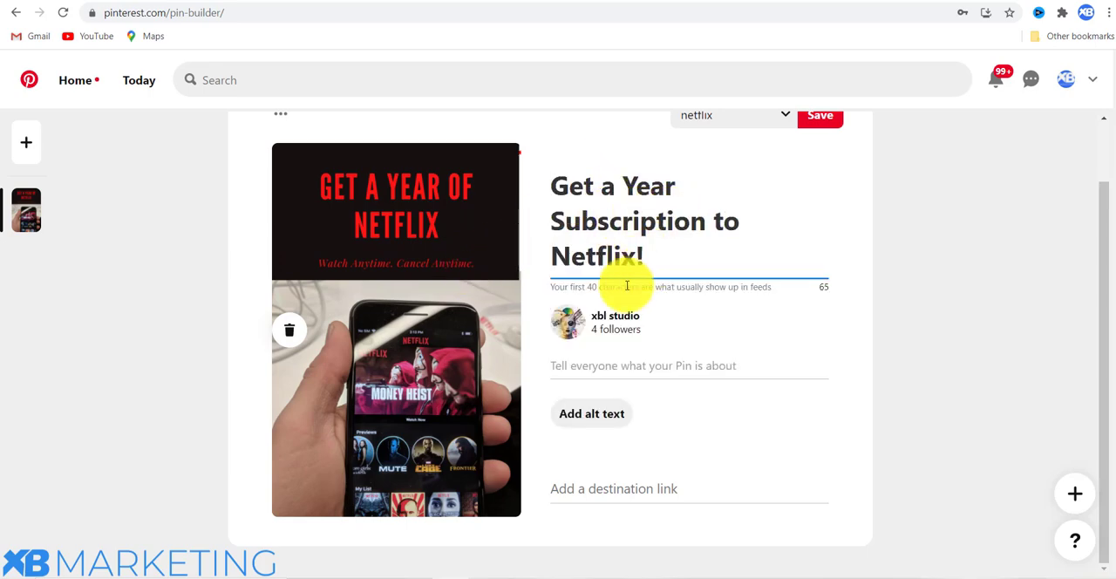
Paste the pin description "STOP!🛑 sieze this opourtunity to watch netflix movies and TV series non stop for a whole year.✅✅".
{"action": "left_click", "coordinate": [599, 367]}
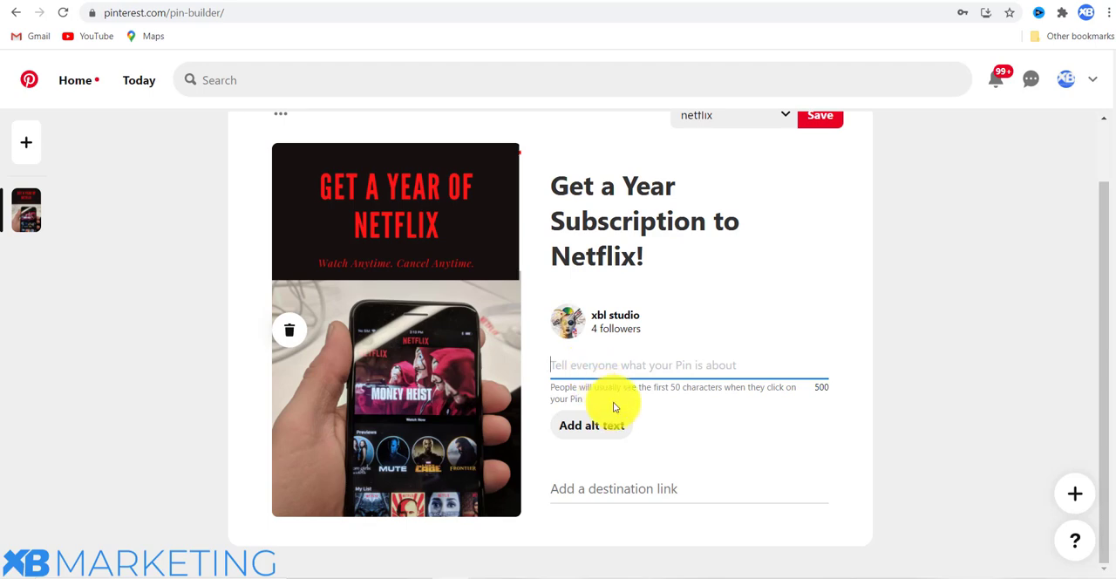
{"action": "type", "text": "STOP! 🛑 I sieze this opourtunity to watch netflix movies and TV series non stop for a whole year.✅✅"}
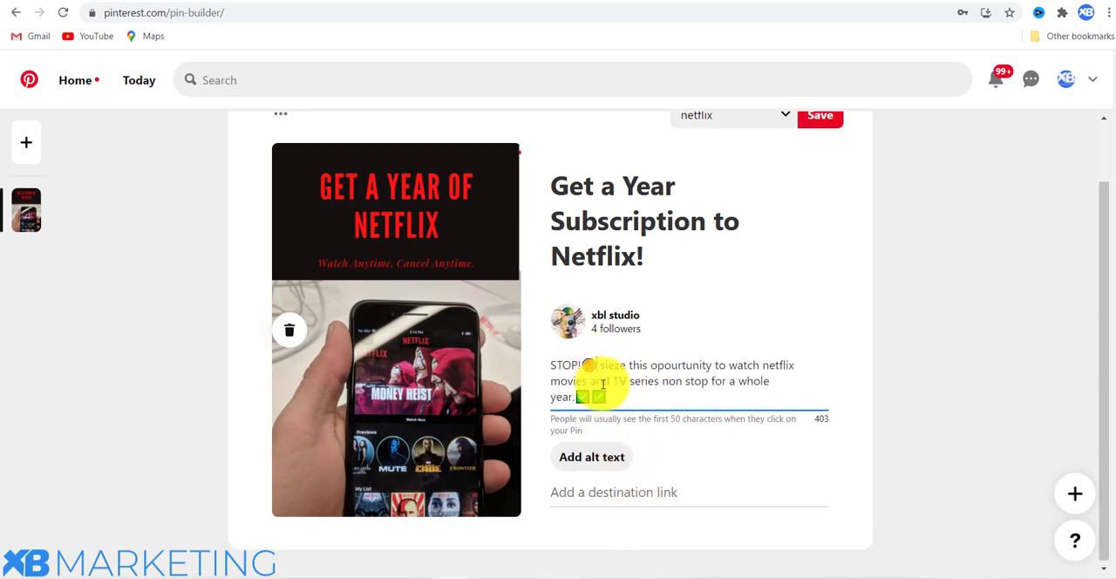
{"action": "left_click", "coordinate": [548, 361]}
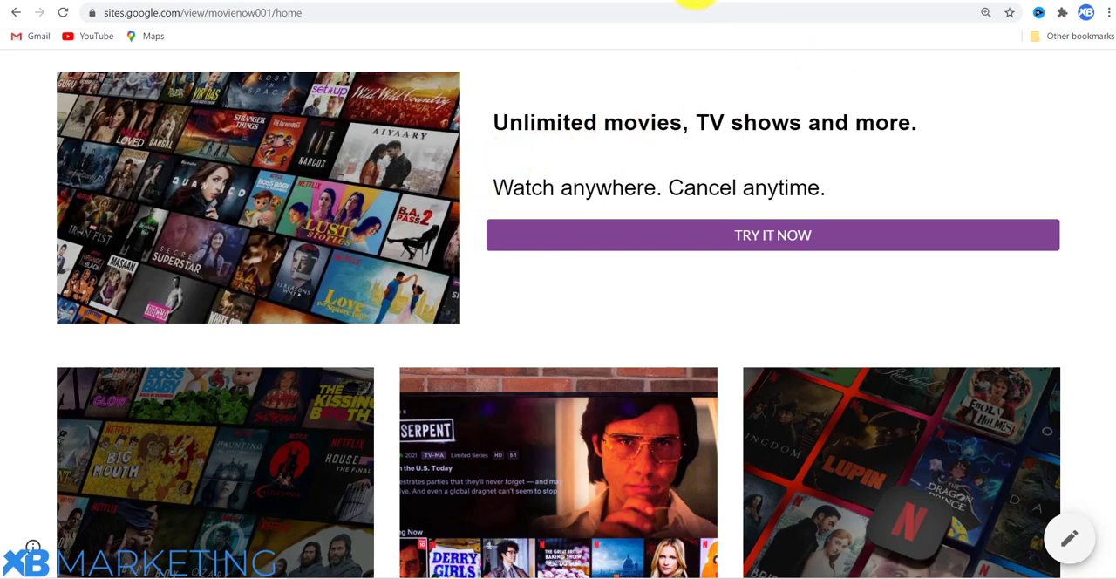
{"action": "left_click", "coordinate": [696, 0]}
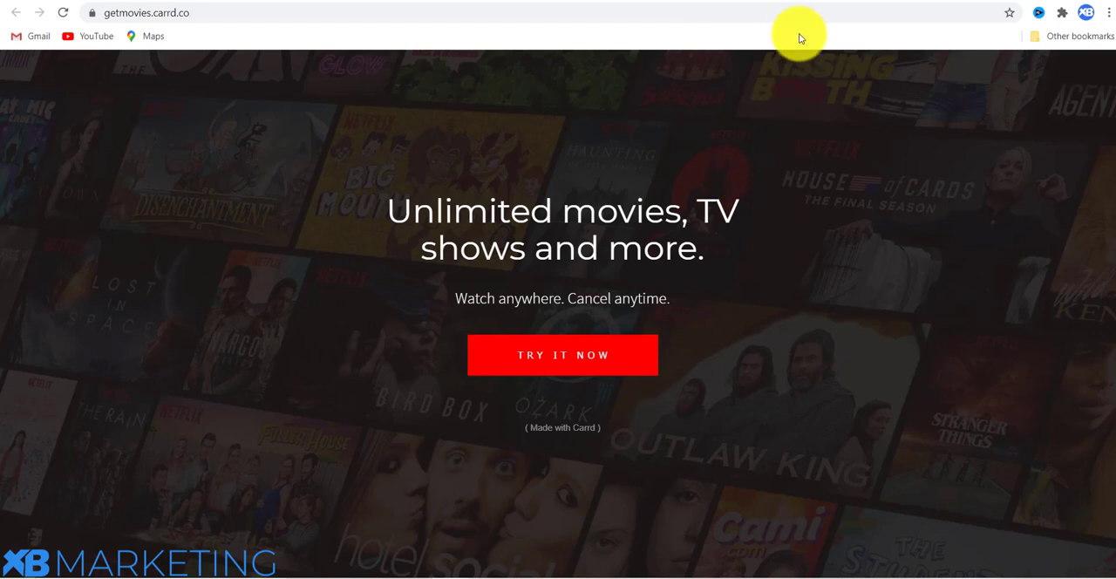
{"action": "left_click", "coordinate": [795, 0]}
{"action": "left_click_drag", "start_coordinate": [797, 489], "coordinate": [829, 489]}
{"action": "key", "text": "BackSpace"}
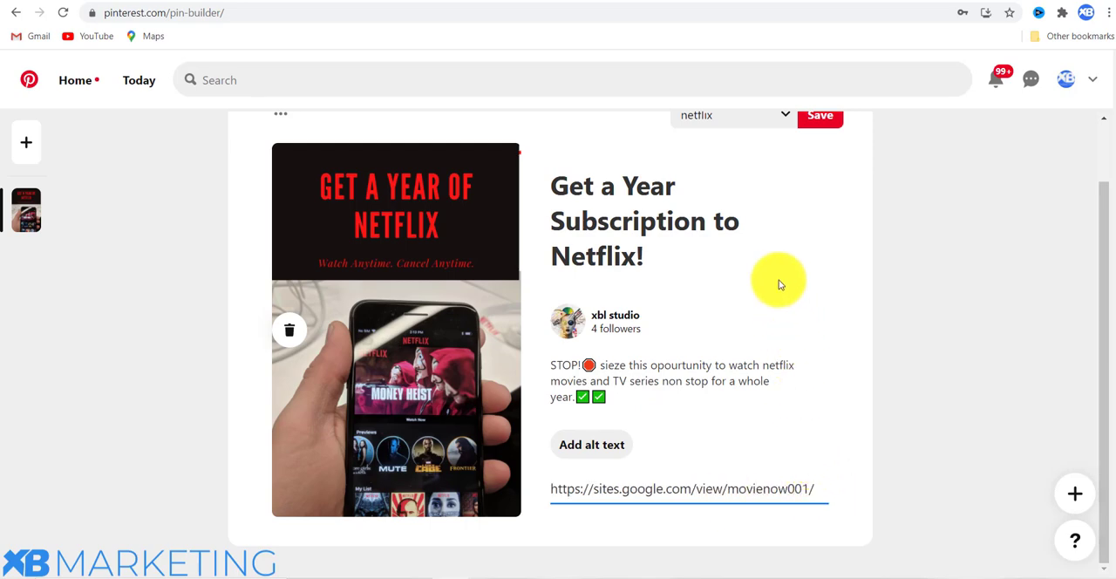
Check the list of boards, keep the netflix board selected and save the pin to it.
{"action": "scroll", "coordinate": [779, 282], "scroll_direction": "up", "scroll_amount": 1}
{"action": "left_click", "coordinate": [778, 188]}
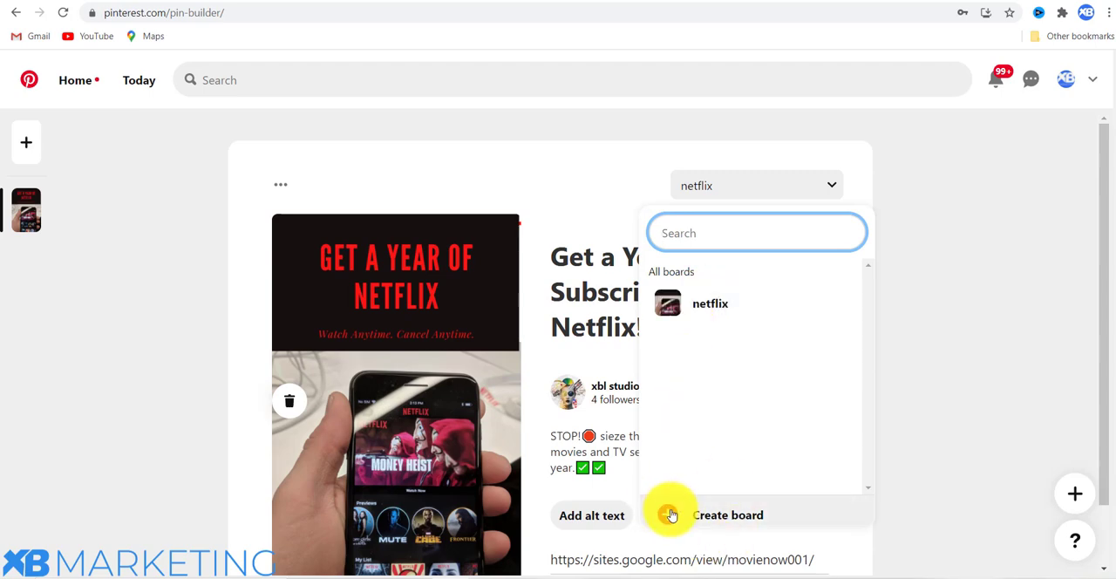
{"action": "mouse_move", "coordinate": [705, 316]}
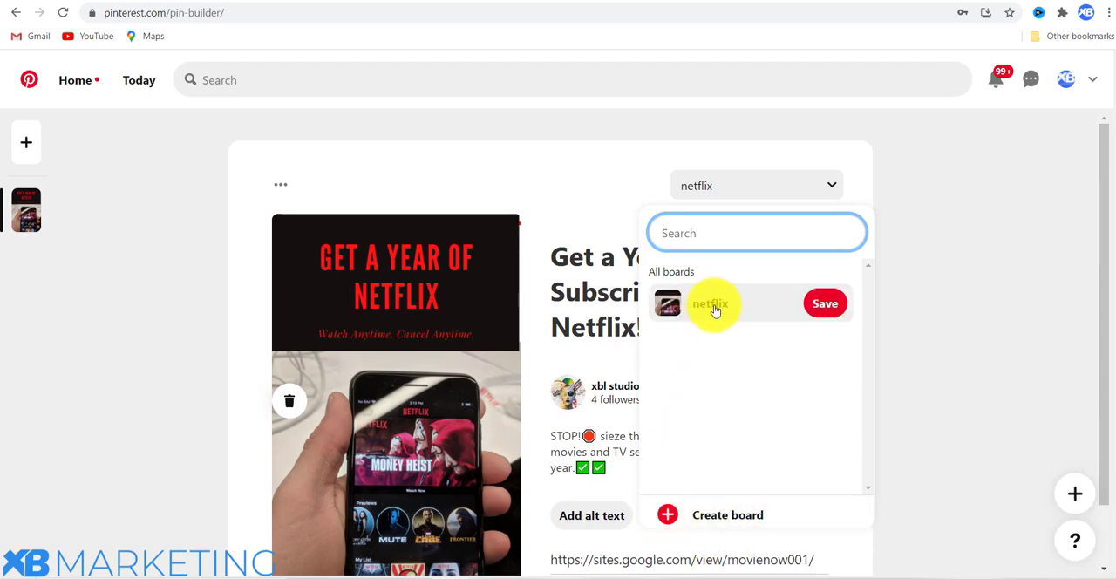
{"action": "left_click", "coordinate": [659, 171]}
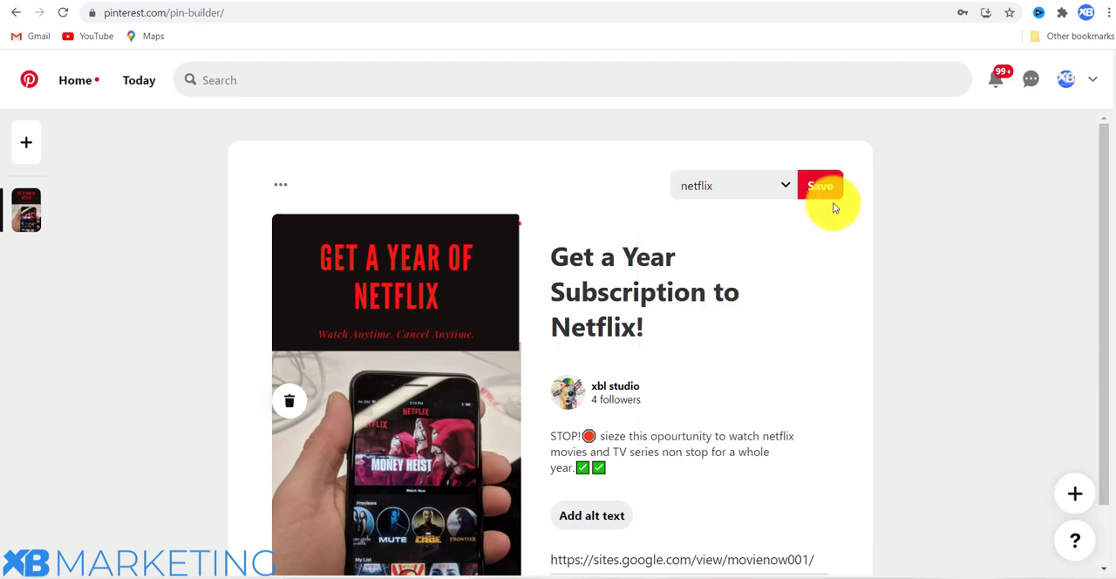
{"action": "left_click", "coordinate": [819, 185]}
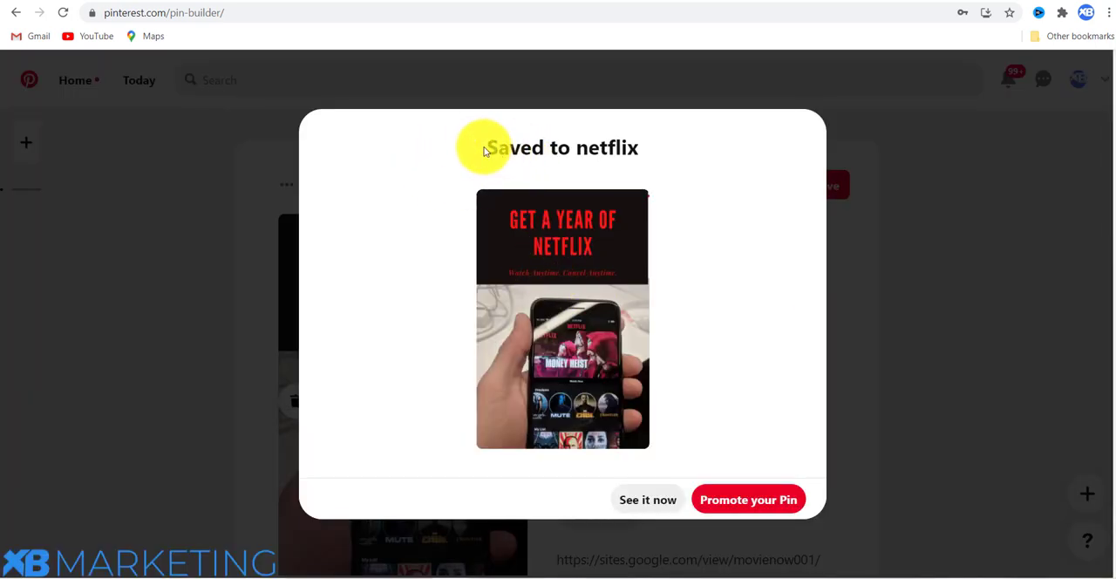
Open the saved pin and follow its title link to check the Google Sites landing page.
{"action": "left_click", "coordinate": [645, 498]}
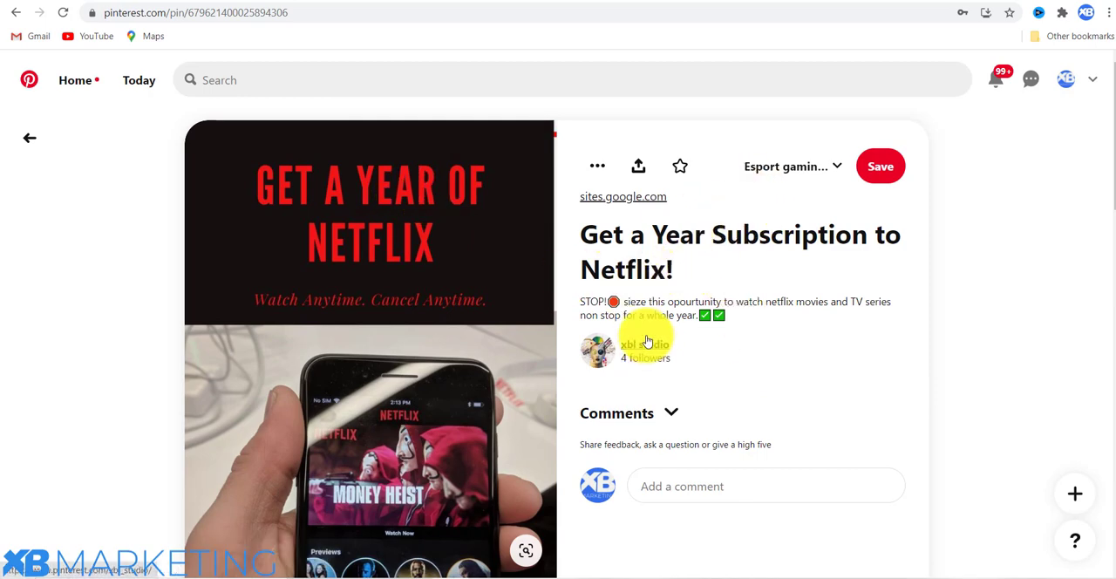
{"action": "left_click", "coordinate": [626, 257]}
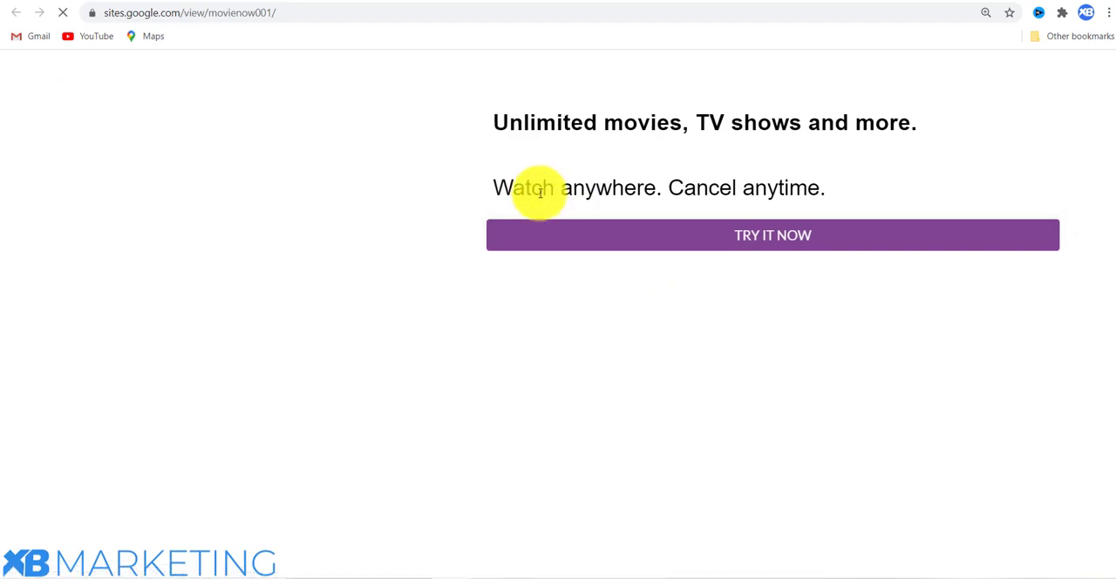
{"action": "left_click", "coordinate": [504, 2]}
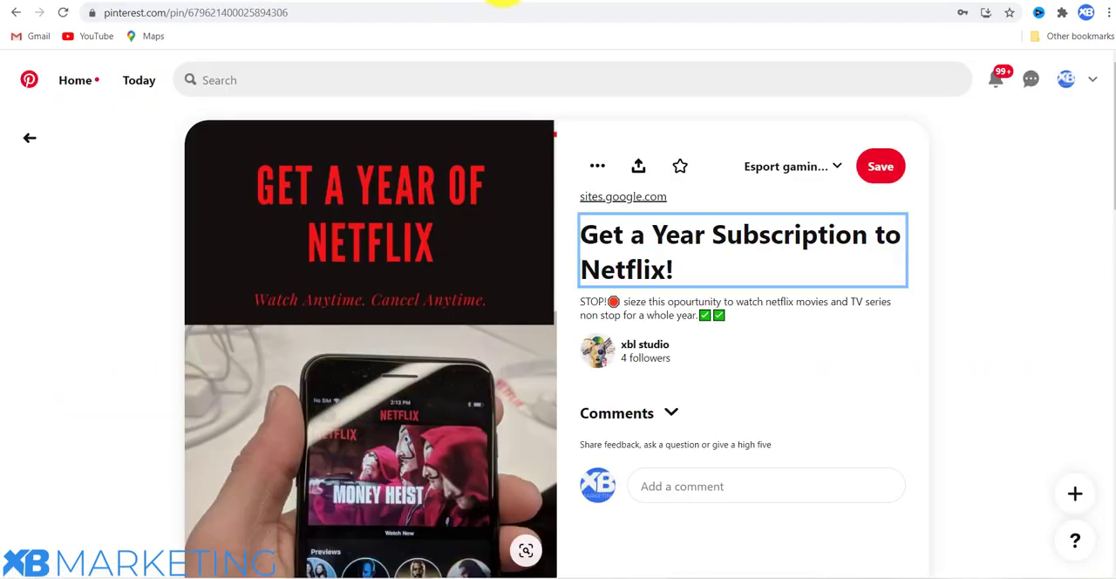
{"action": "left_click", "coordinate": [504, 3]}
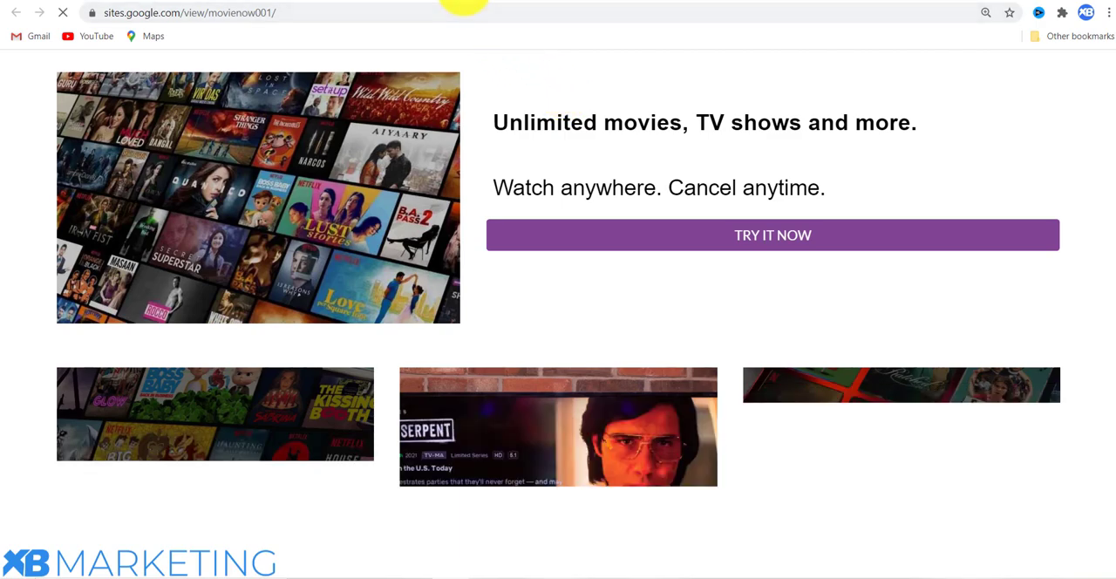
{"action": "left_click", "coordinate": [462, 3]}
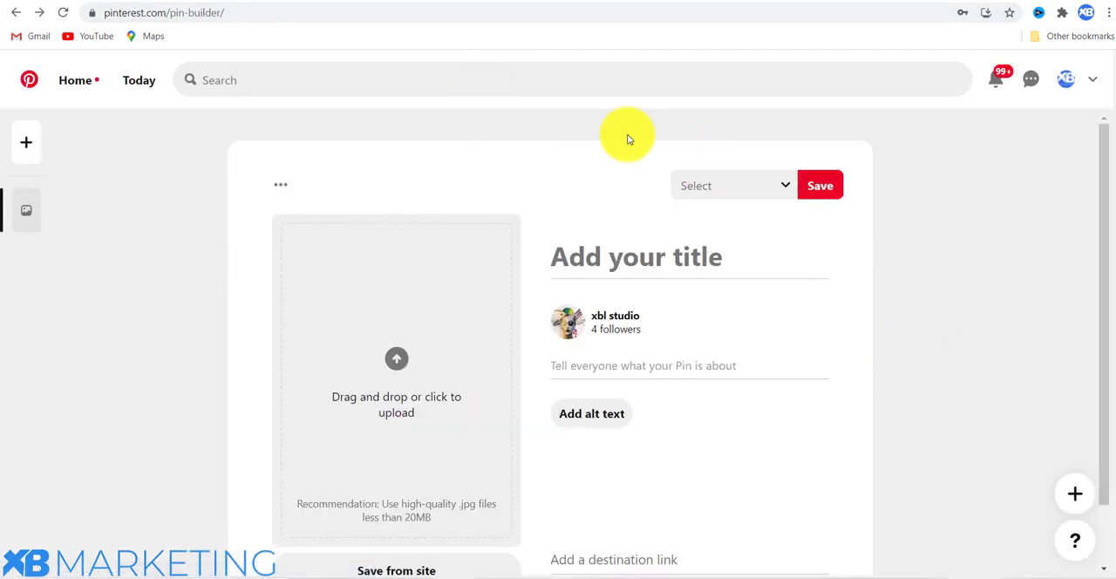
{"action": "left_click", "coordinate": [549, 4]}
Open the Windows Calculator and multiply 2.59 by 30.
{"action": "mouse_move", "coordinate": [554, 573]}
{"action": "left_click", "coordinate": [549, 529]}
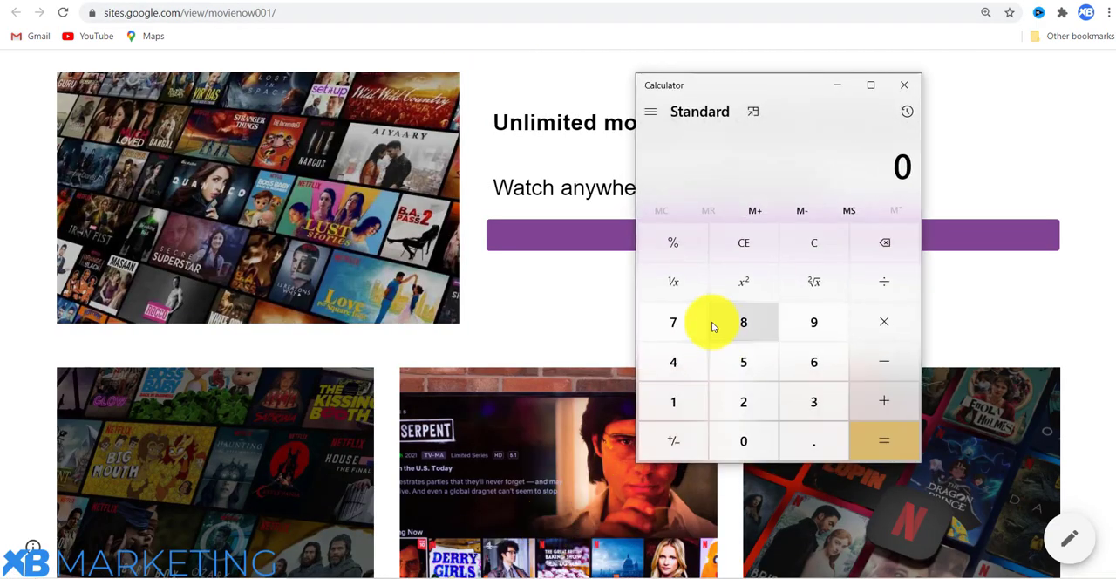
{"action": "left_click", "coordinate": [745, 399]}
{"action": "left_click", "coordinate": [807, 440]}
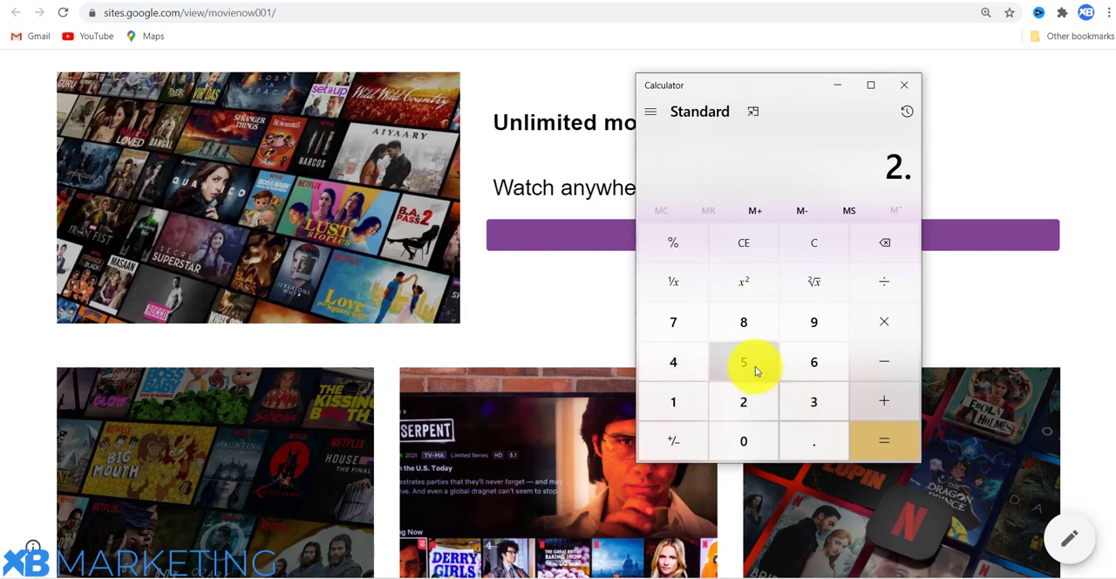
{"action": "left_click", "coordinate": [755, 366]}
{"action": "left_click", "coordinate": [824, 324]}
{"action": "left_click", "coordinate": [883, 321]}
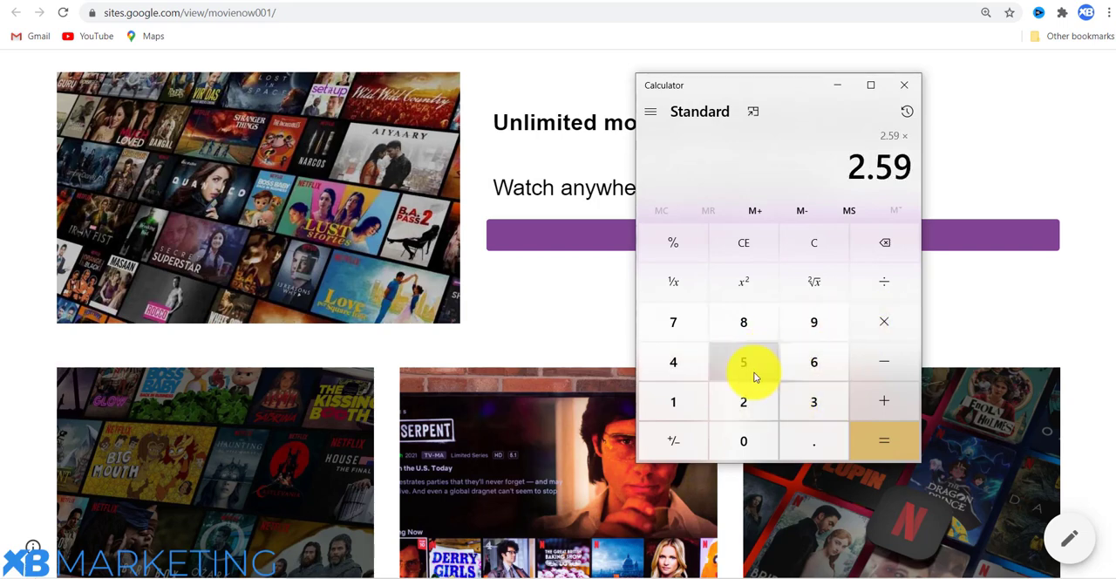
{"action": "left_click", "coordinate": [806, 398]}
{"action": "left_click", "coordinate": [767, 433]}
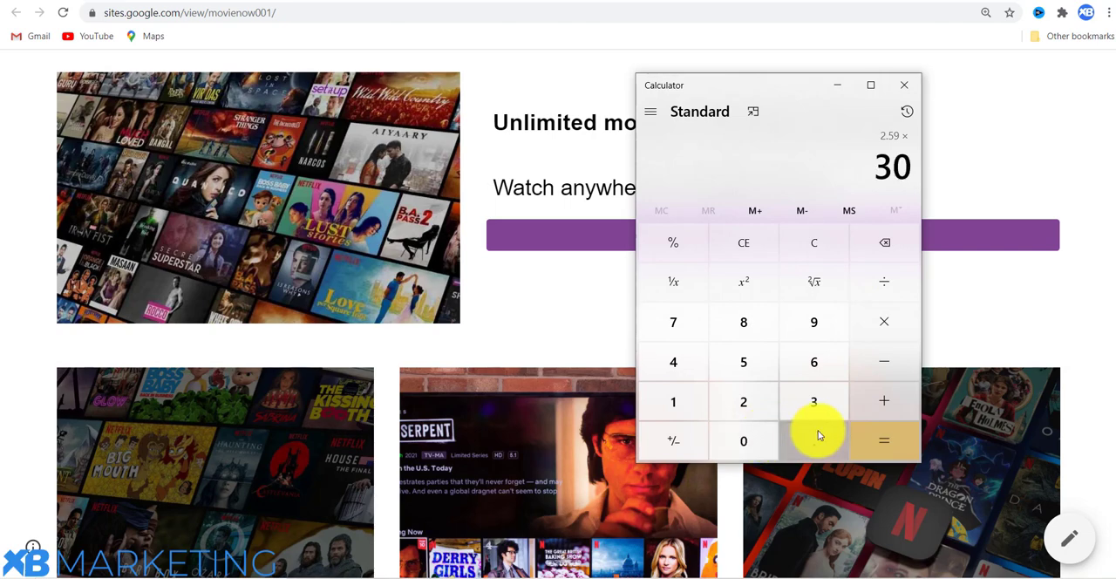
{"action": "left_click", "coordinate": [880, 438]}
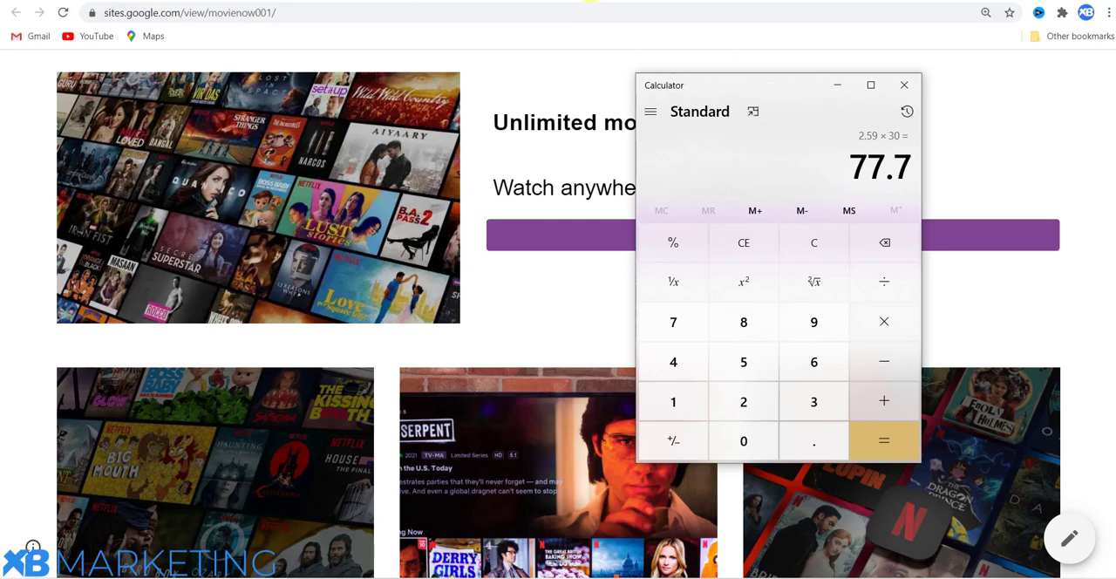
Switch to the Similarweb report for pinterest.com and examine its traffic by country.
{"action": "left_click", "coordinate": [614, 0]}
{"action": "scroll", "coordinate": [878, 225], "scroll_direction": "down", "scroll_amount": 1}
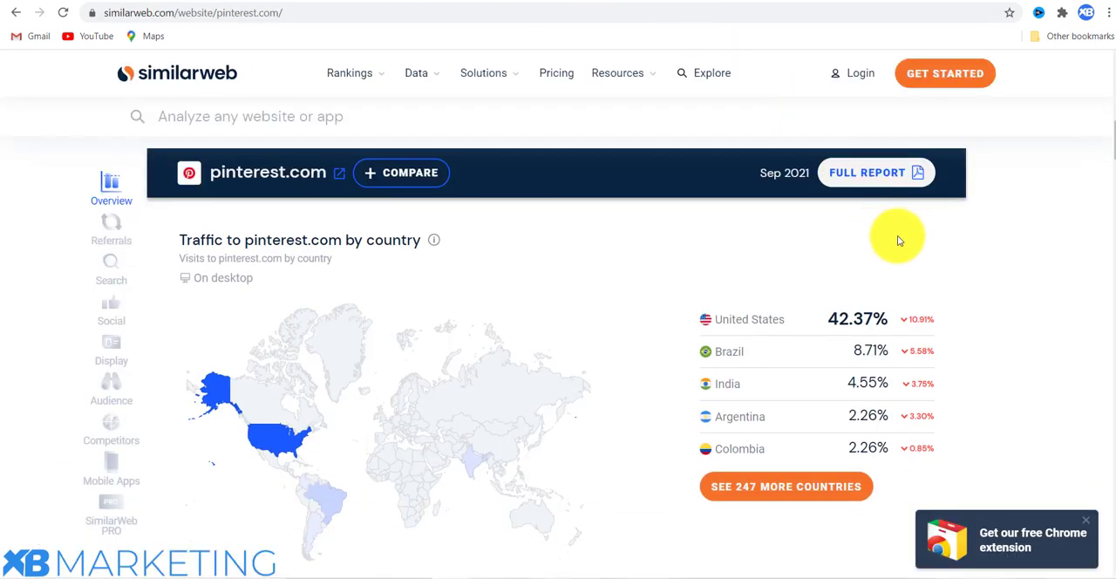